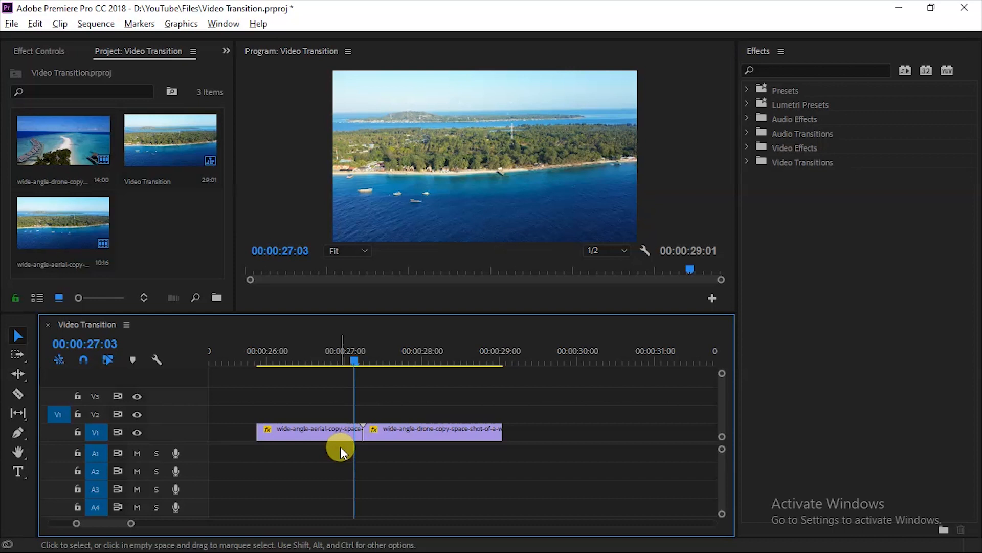
Step: Apply the Cross Dissolve video transition from the Dissolve folder to the start of the first clip on track V1
left_click(226, 24)
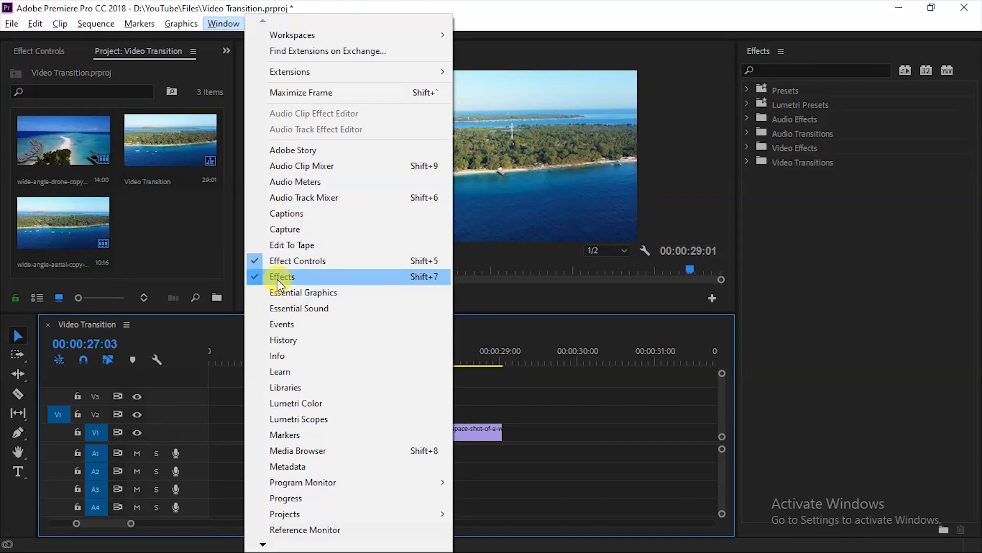
left_click(752, 56)
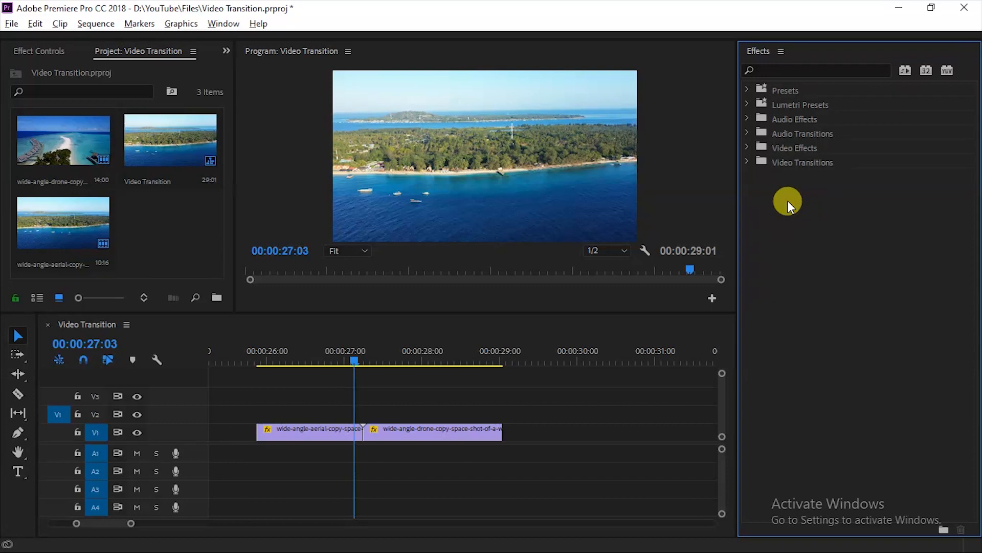
left_click(747, 162)
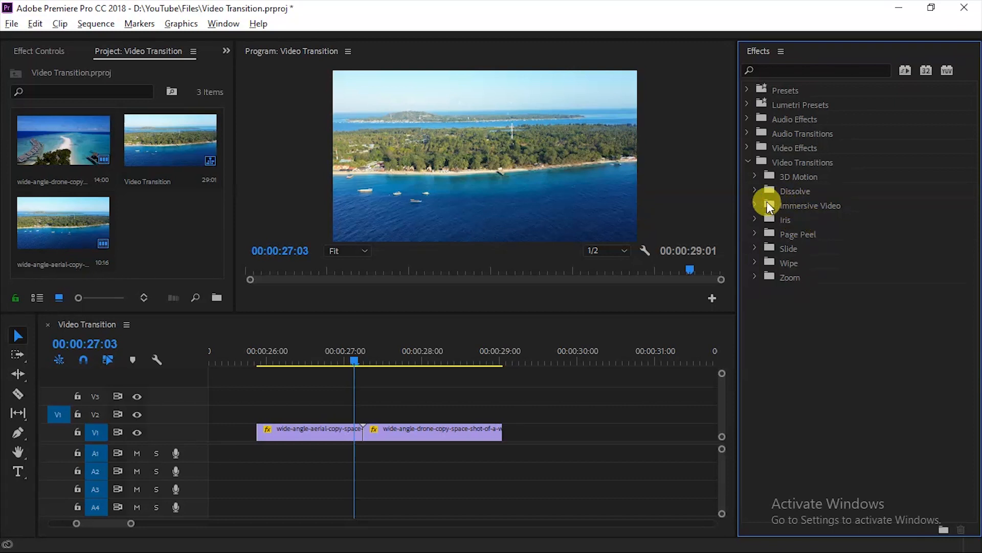
left_click(756, 190)
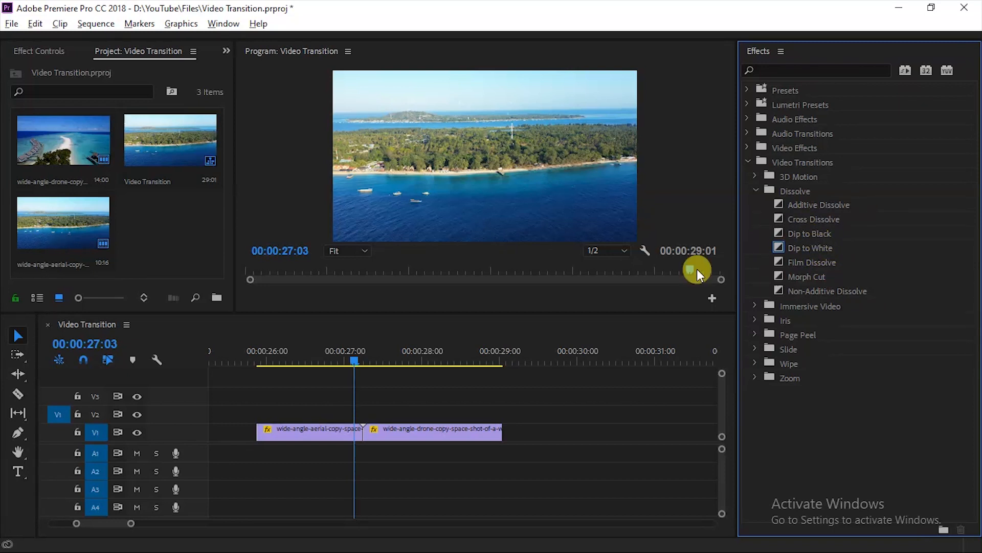
left_click_drag(356, 360, 297, 360)
left_click(819, 219)
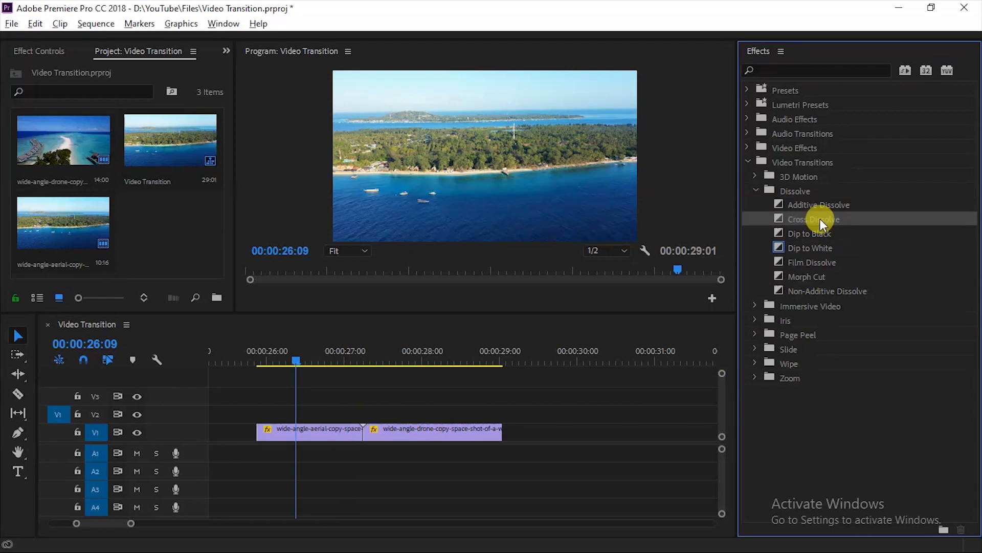
left_click_drag(820, 217, 313, 398)
left_click_drag(820, 219, 274, 430)
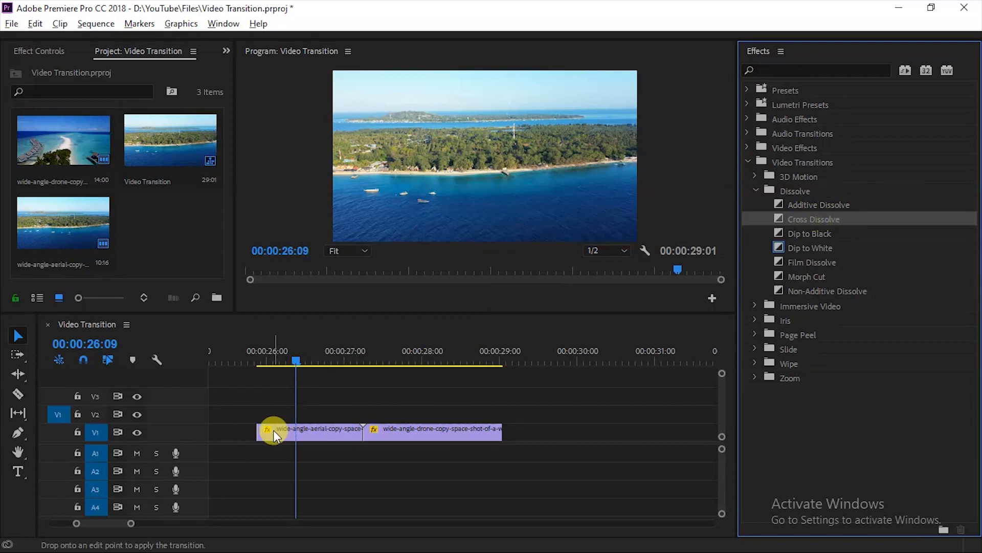
Step: Zoom into the timeline around the Cross Dissolve and examine the transition's edge and duration
left_click_drag(281, 357, 257, 361)
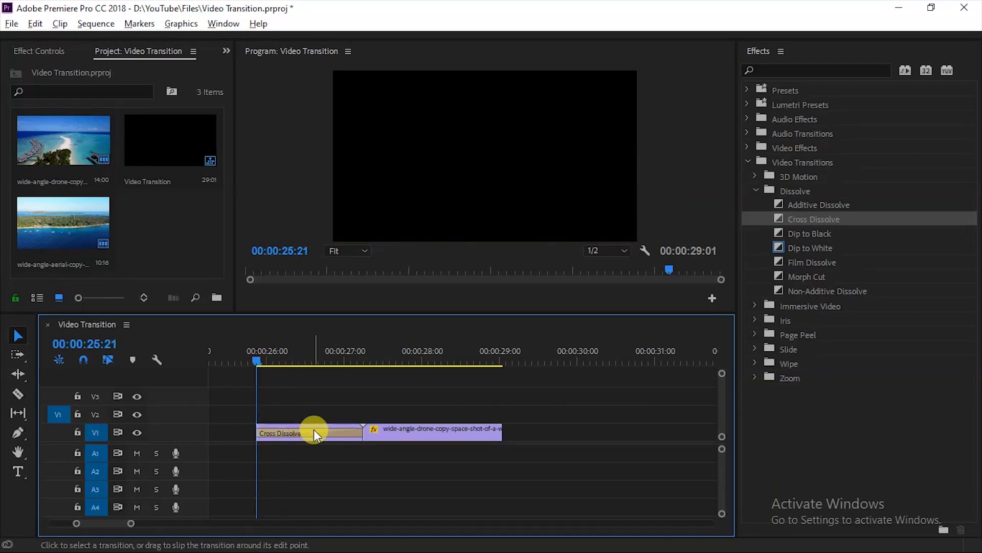
left_click(315, 430)
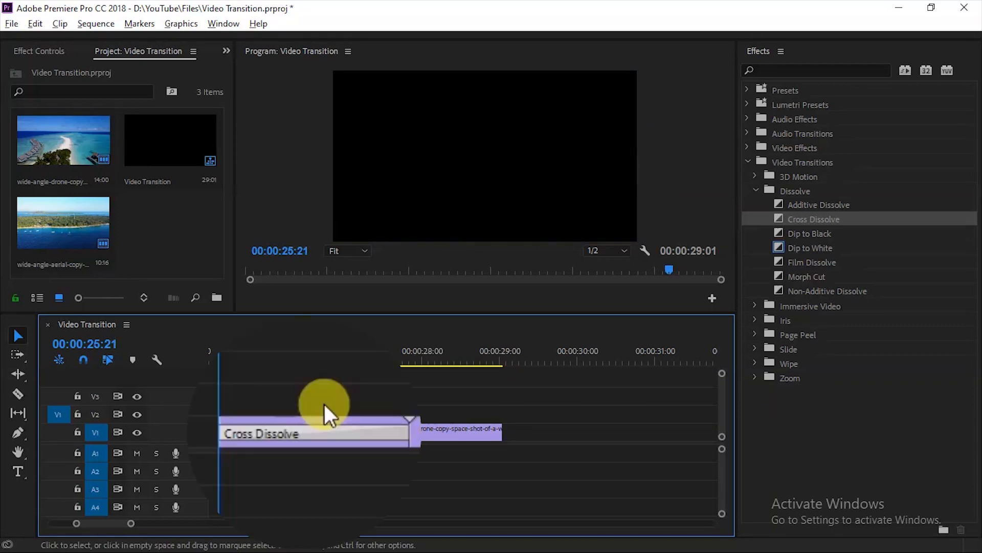
scroll(255, 432, "up", 5)
scroll(213, 429, "up", 2)
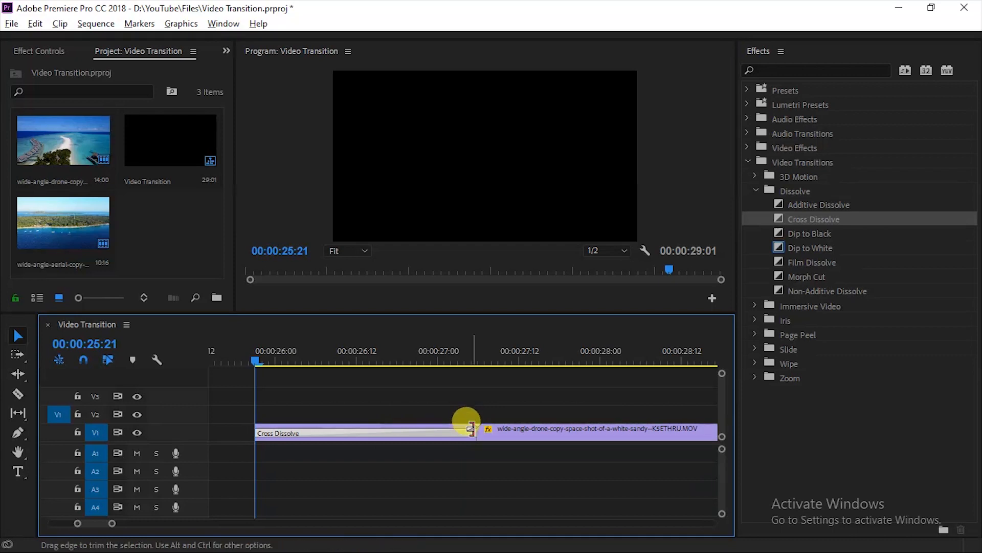
left_click_drag(471, 359, 255, 363)
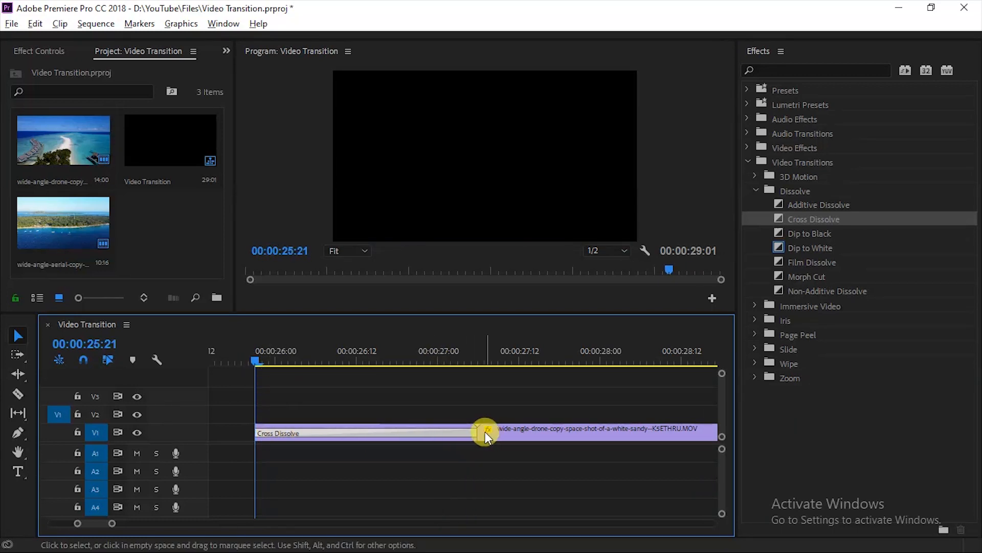
left_click_drag(476, 433, 476, 432)
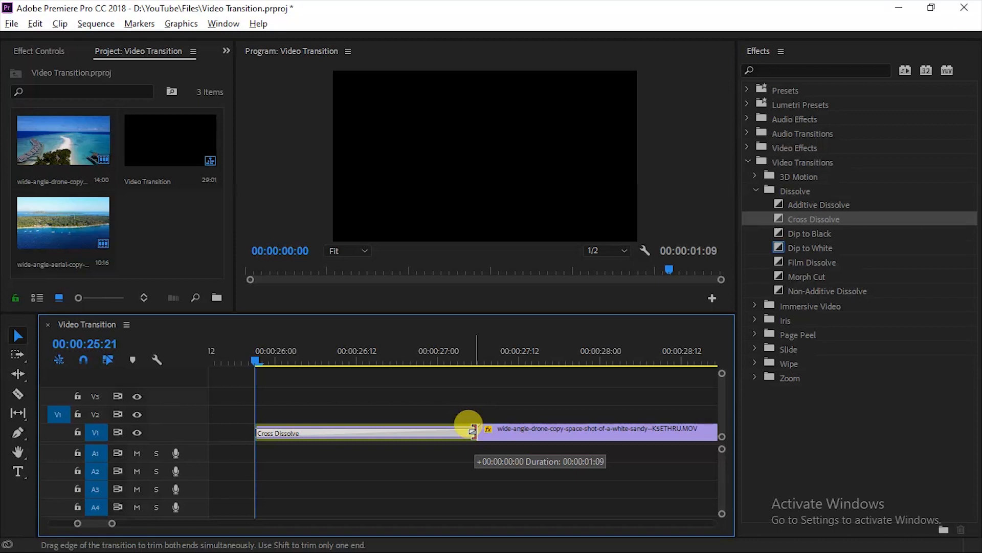
left_click_drag(473, 431, 473, 431)
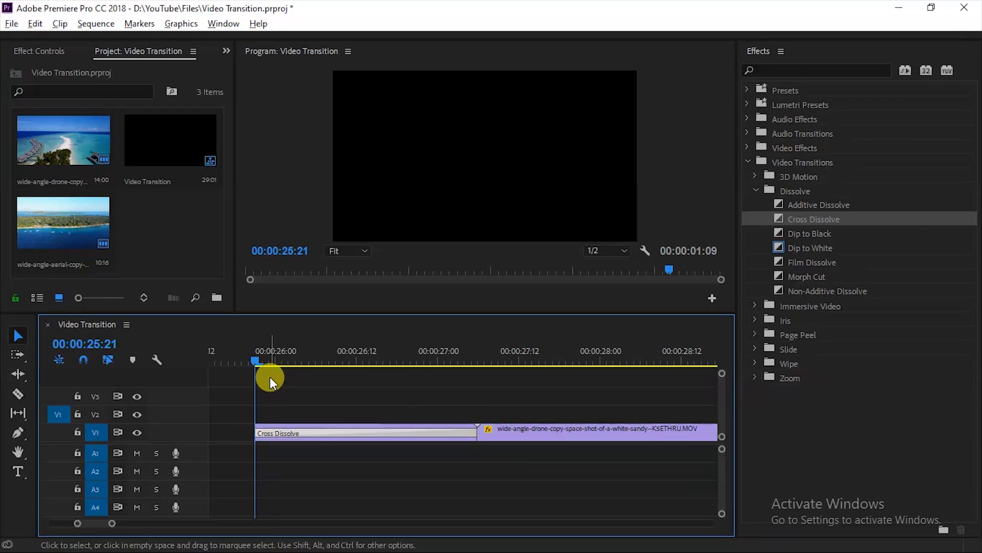
Step: Play back and scrub through the start of the sequence to preview the dissolve
key("space")
left_click_drag(448, 354, 265, 365)
key("space")
key("space")
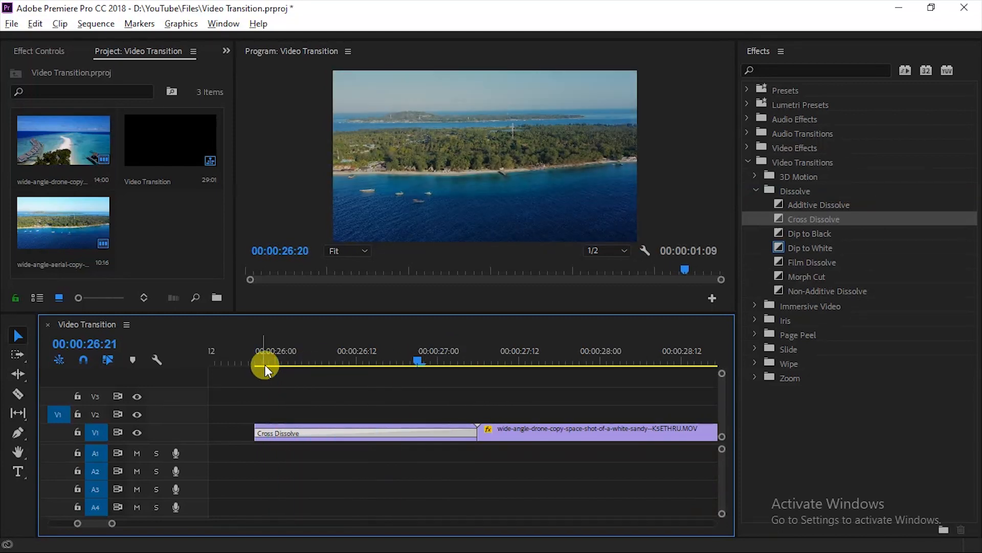
key("space")
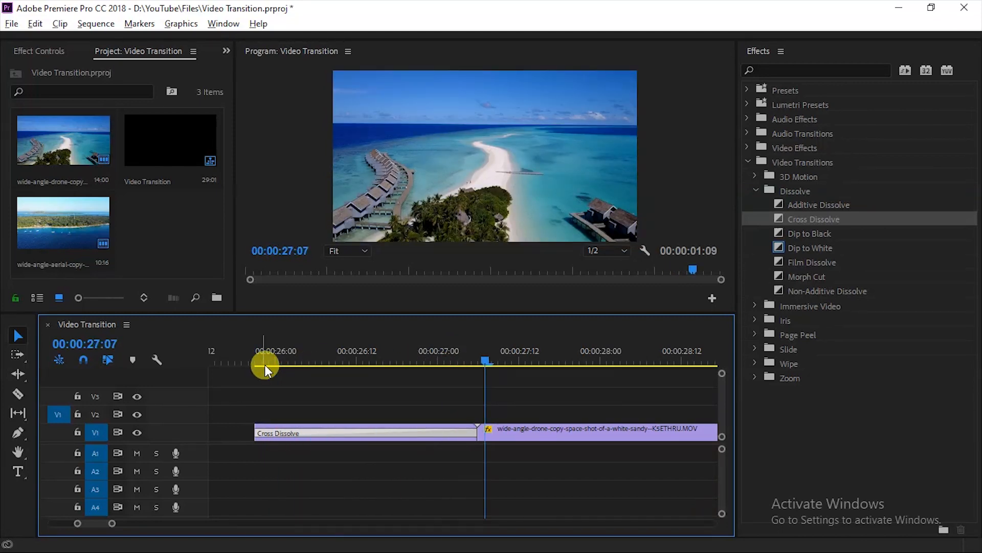
left_click(272, 364)
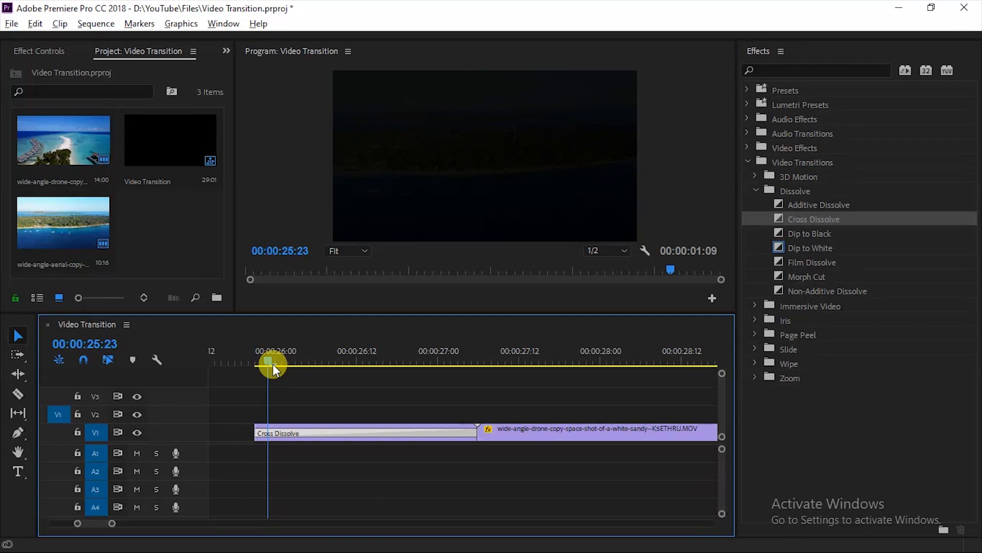
left_click_drag(273, 364, 257, 364)
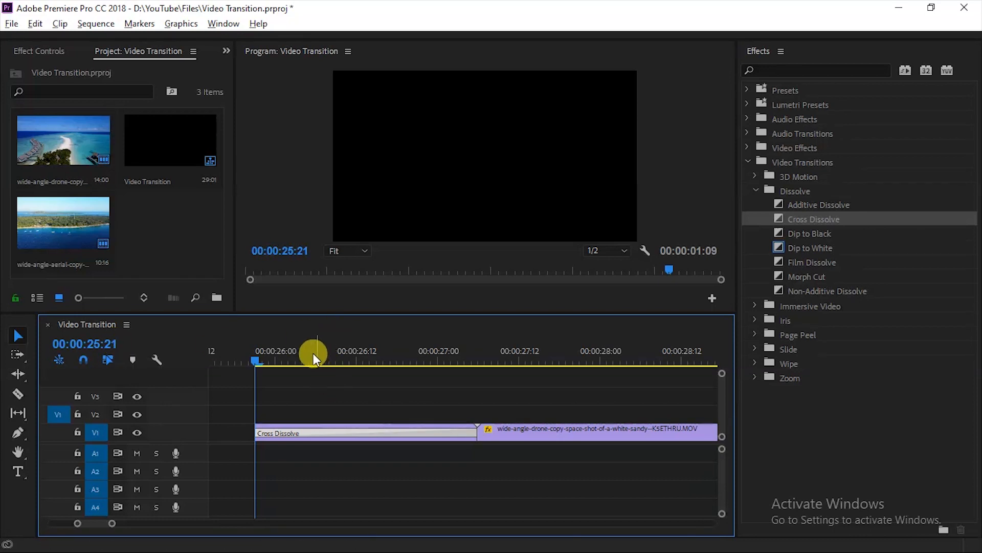
left_click(259, 358)
left_click_drag(259, 357, 465, 360)
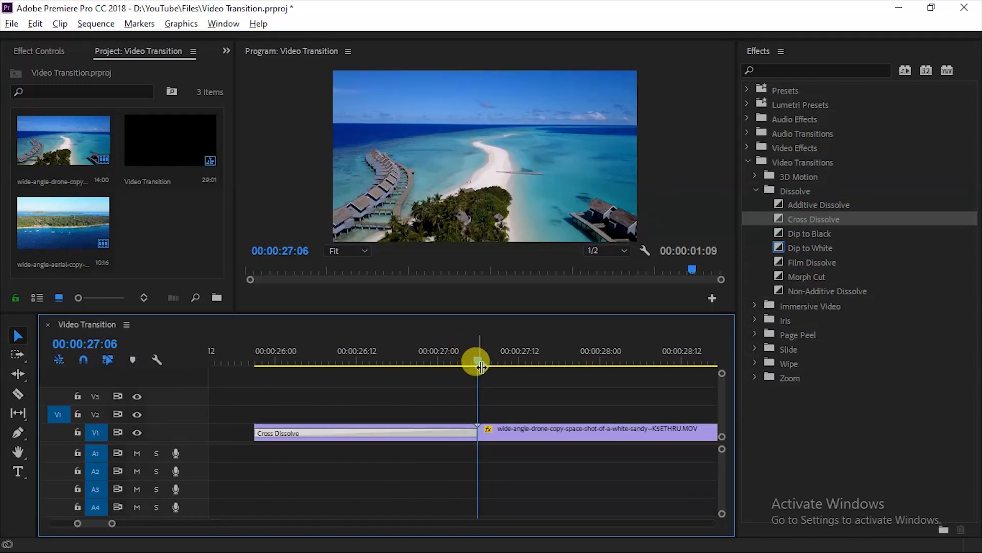
left_click_drag(483, 353, 254, 374)
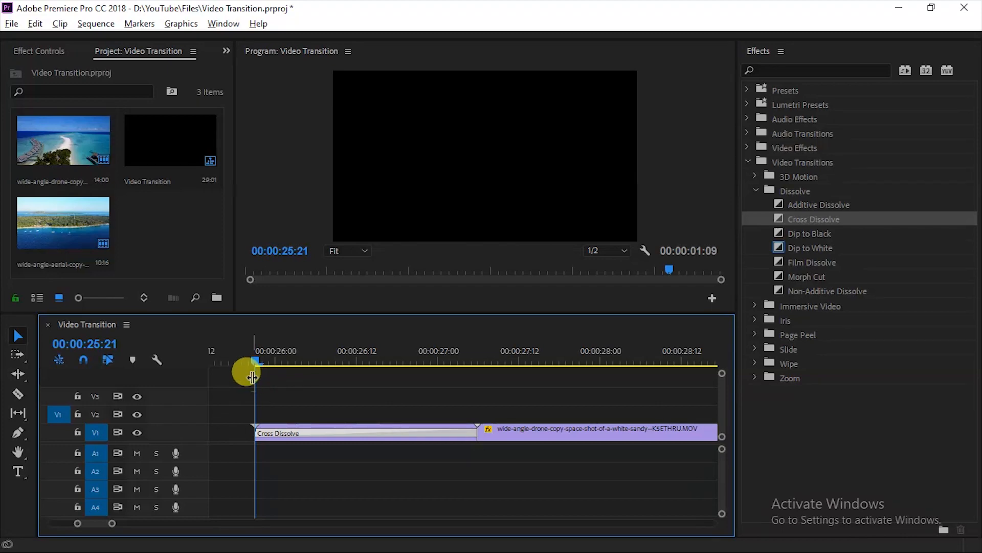
Step: Shorten the Cross Dissolve by trimming its end edge to a duration of 00:00:00:11
mouse_move(313, 363)
left_mouse_down()
mouse_move(480, 358)
mouse_move(303, 355)
left_mouse_up()
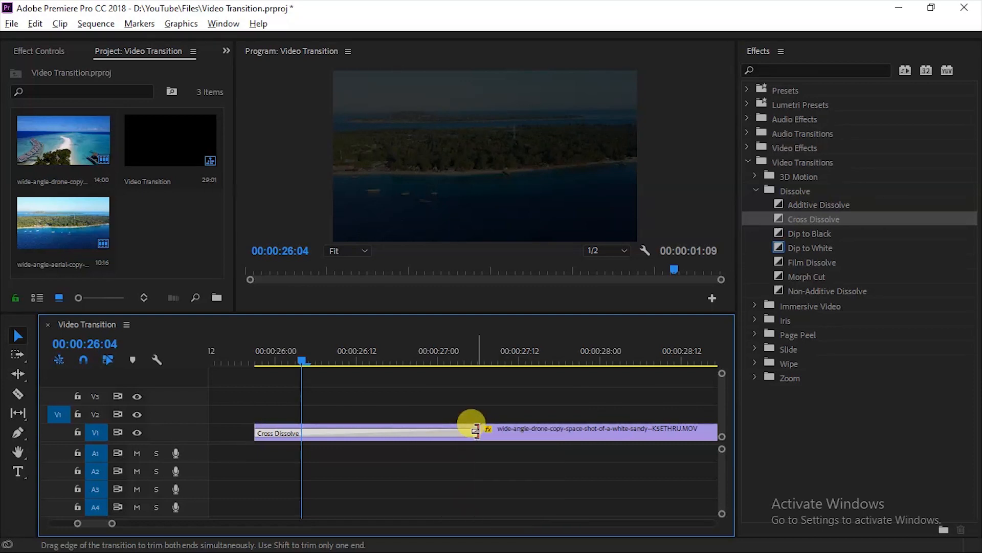
left_click_drag(476, 430, 298, 432)
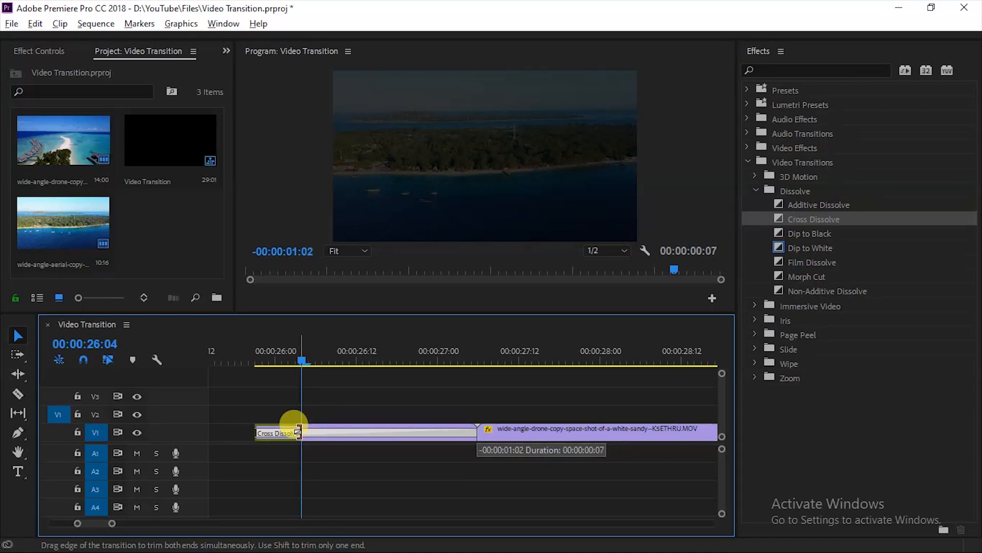
left_click_drag(299, 433, 324, 432)
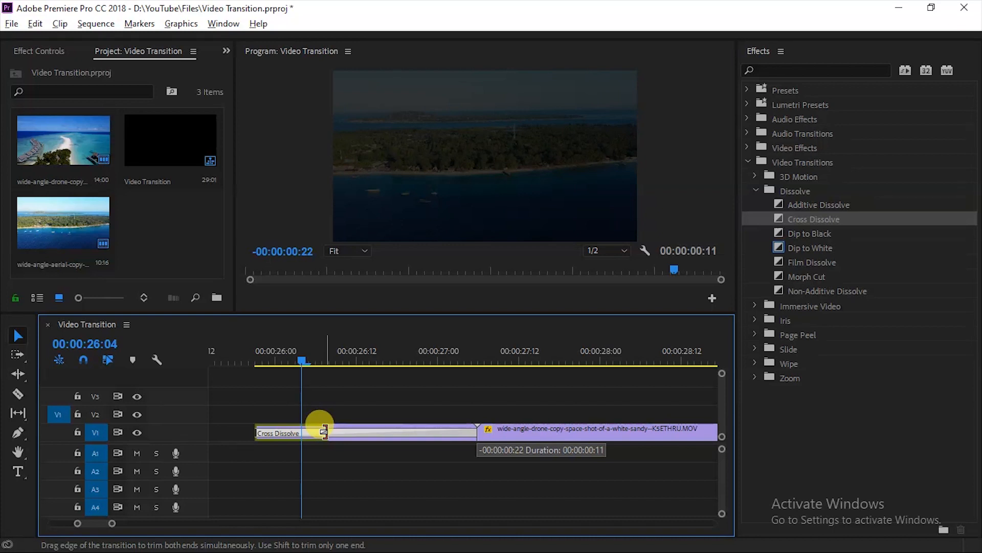
left_click_drag(324, 433, 324, 432)
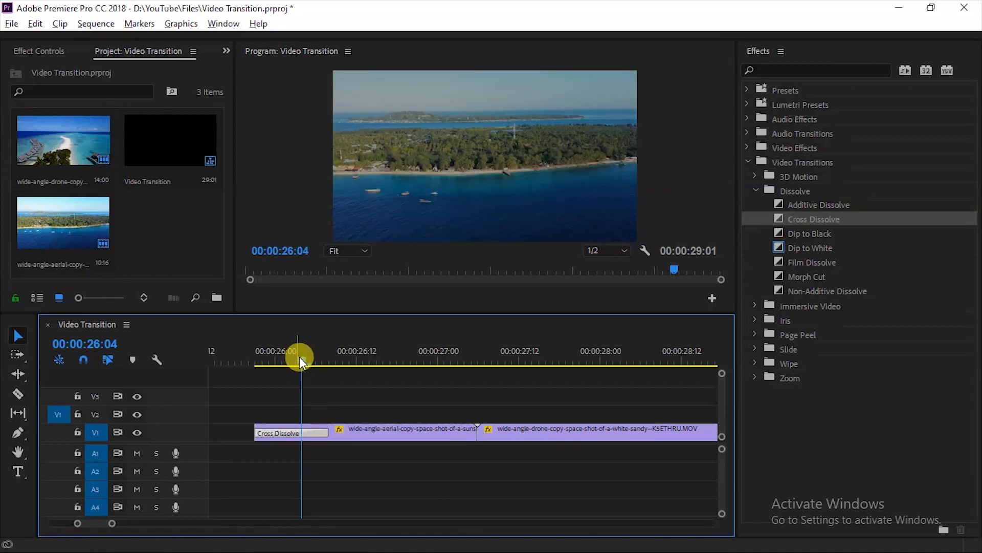
Step: Move the drone clip slightly later on track V1, leaving a small gap after the aerial clip
left_click_drag(300, 360, 255, 358)
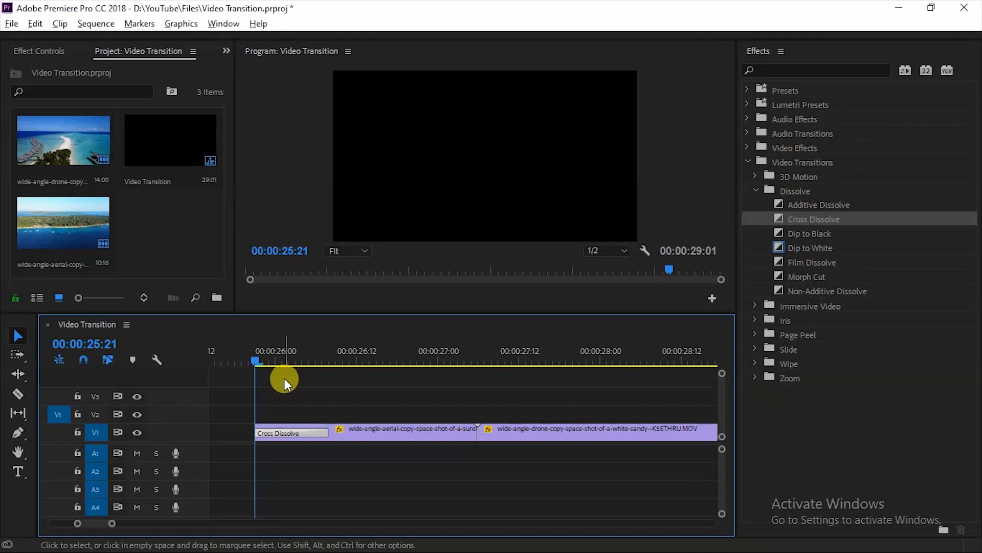
left_click_drag(285, 363, 430, 368)
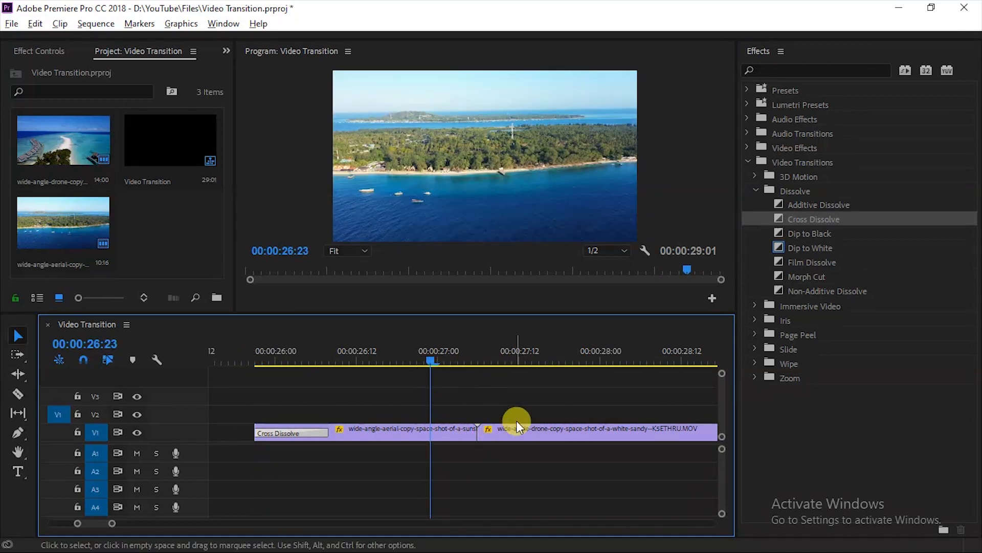
left_click_drag(502, 432, 522, 427)
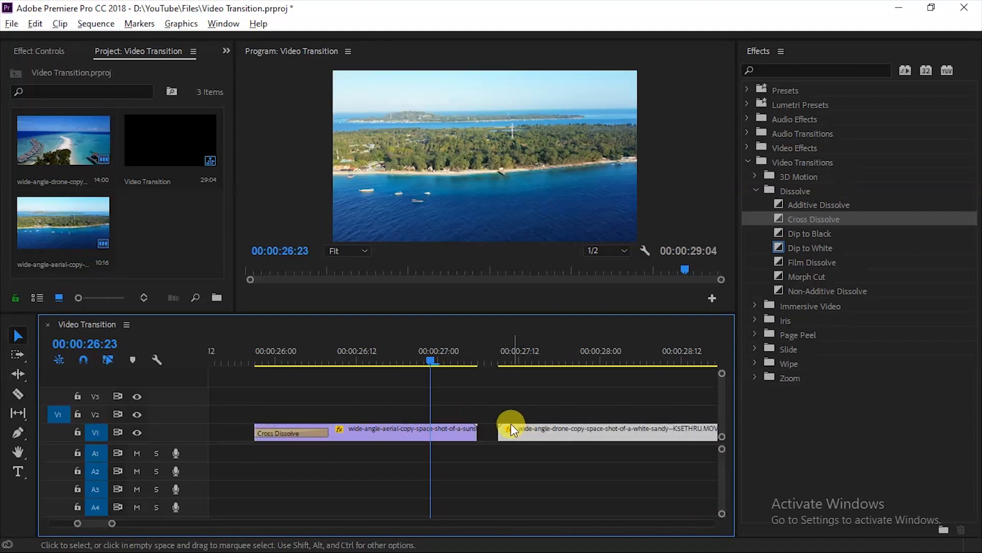
Step: Play back and scrub the start of the sequence to preview the shortened transition
left_click_drag(427, 354, 257, 364)
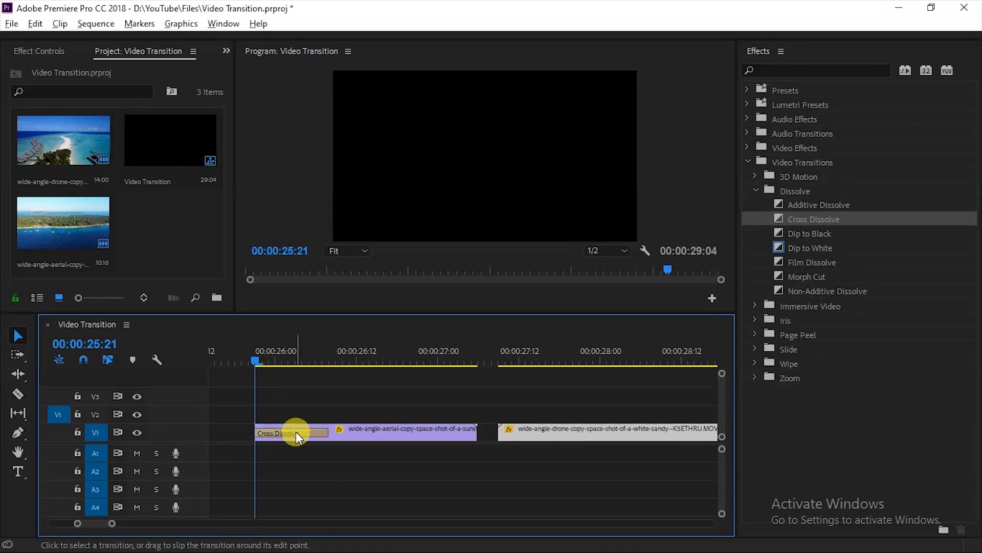
left_click(296, 433)
key("space")
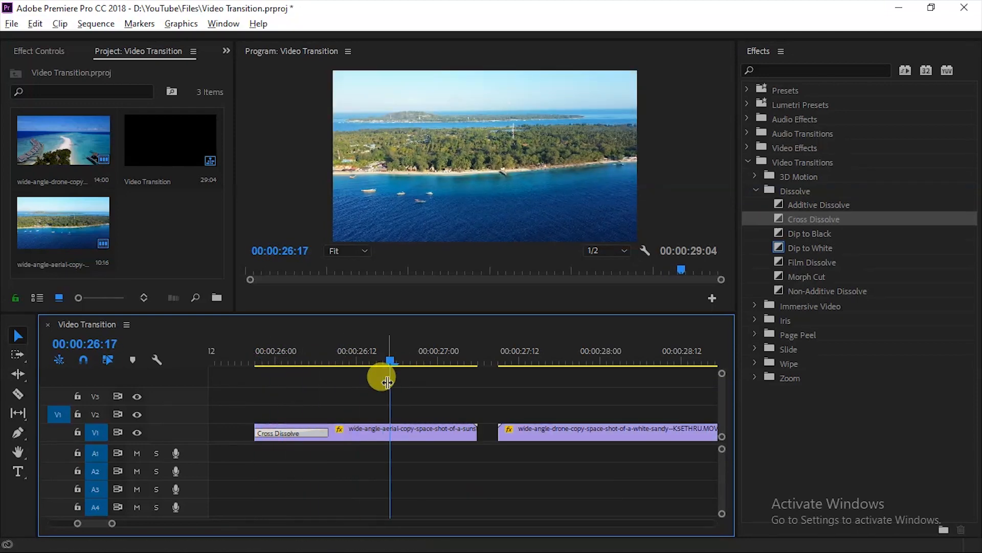
left_click_drag(390, 361, 302, 372)
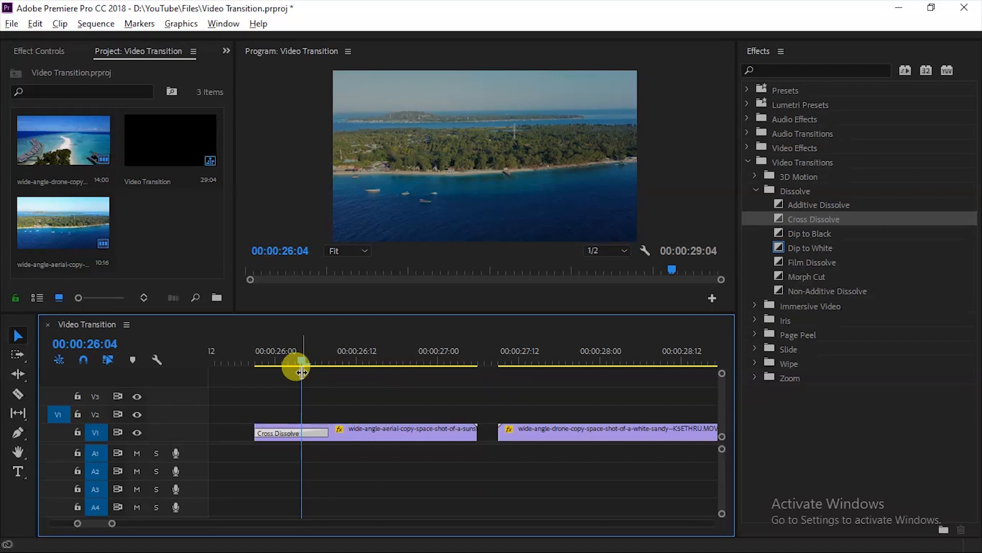
mouse_move(327, 431)
left_mouse_down()
mouse_move(394, 423)
mouse_move(323, 428)
left_mouse_up()
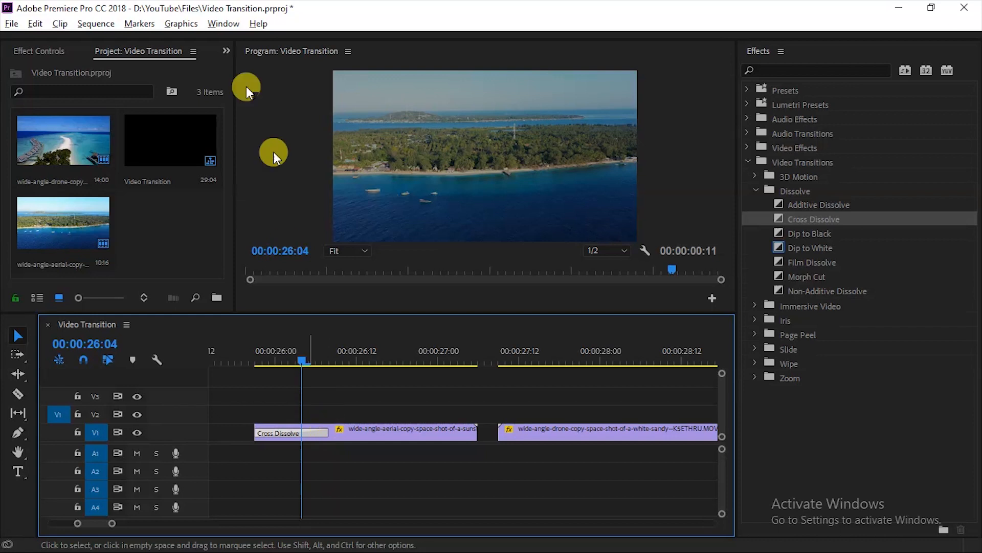
Step: Select the Cross Dissolve and open its settings in Effect Controls, widening the panel
left_click_drag(235, 54, 276, 55)
left_click(287, 432)
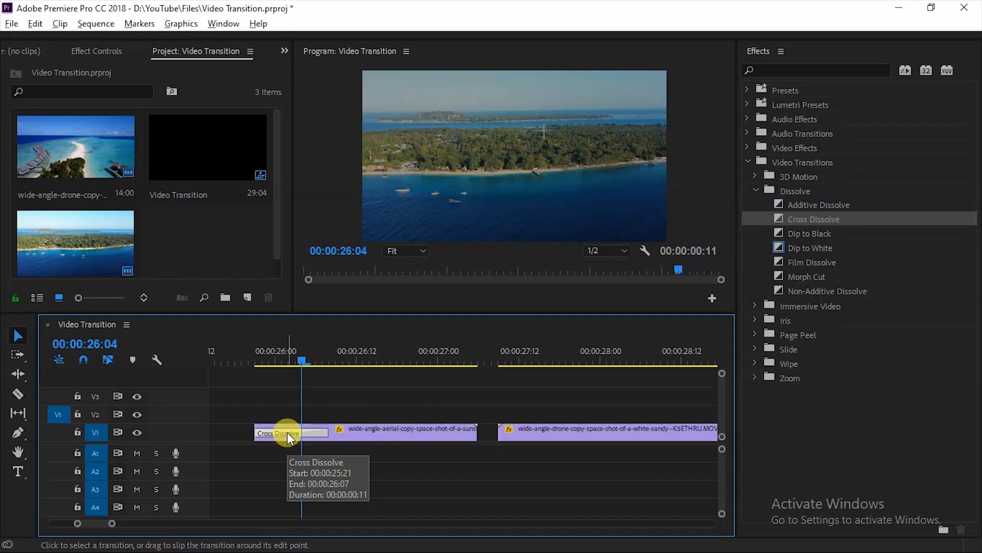
left_click(284, 408)
left_click(284, 432)
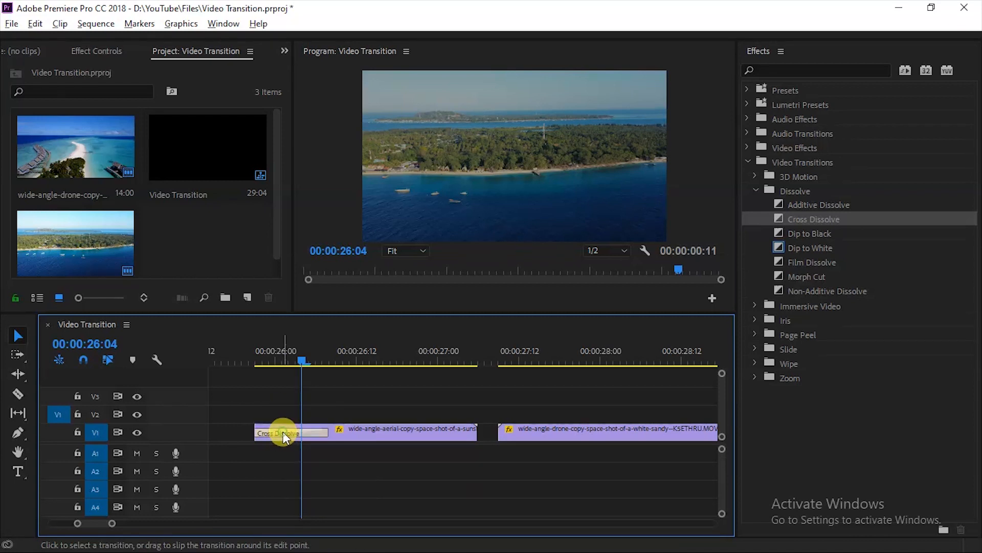
left_click(97, 49)
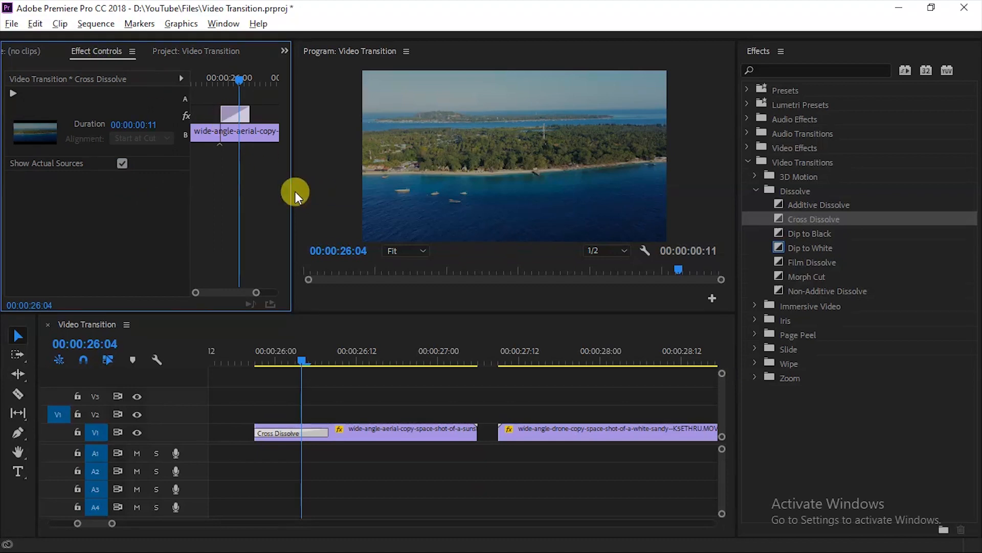
left_click_drag(287, 186, 362, 188)
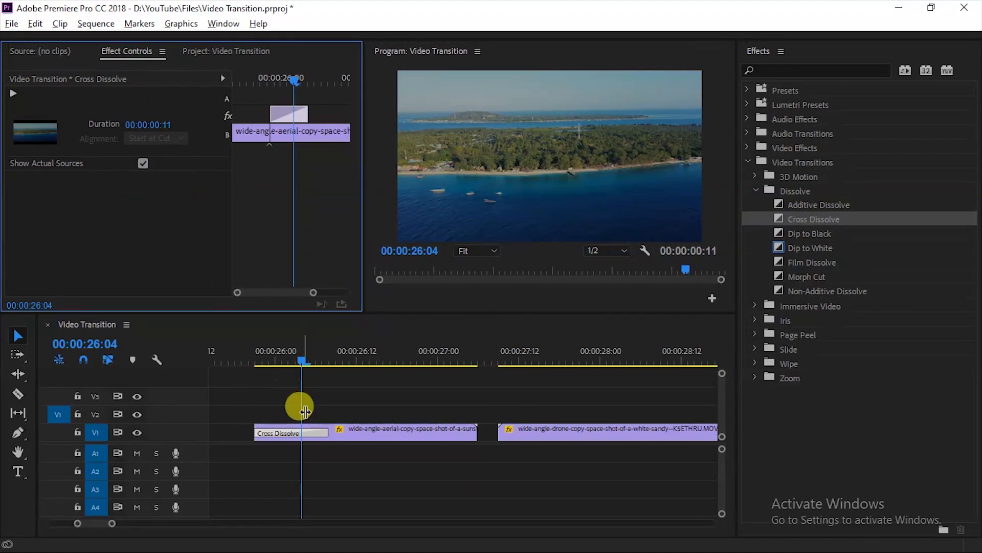
Step: Scrub through the transition to preview it alongside its Effect Controls
left_click_drag(300, 352, 278, 353)
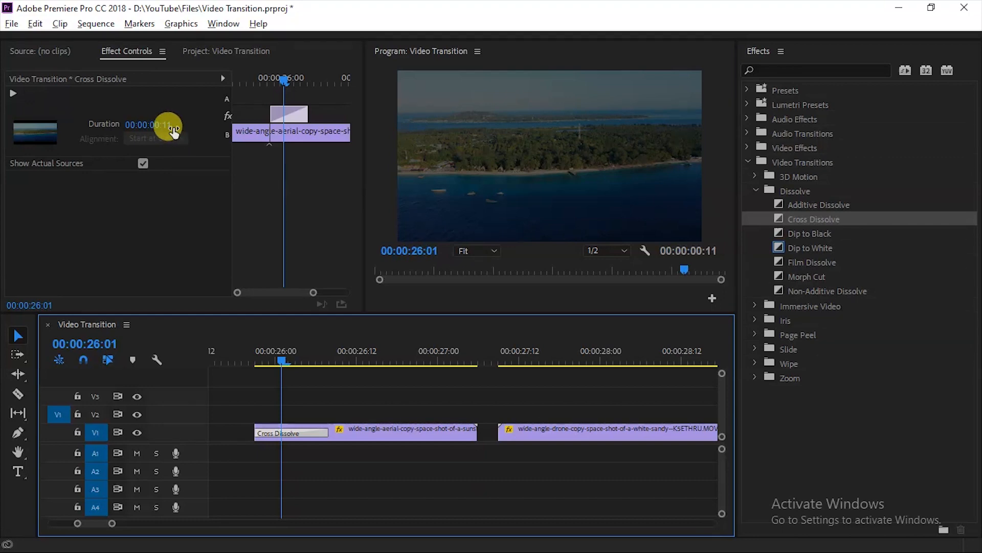
left_click_drag(283, 360, 316, 362)
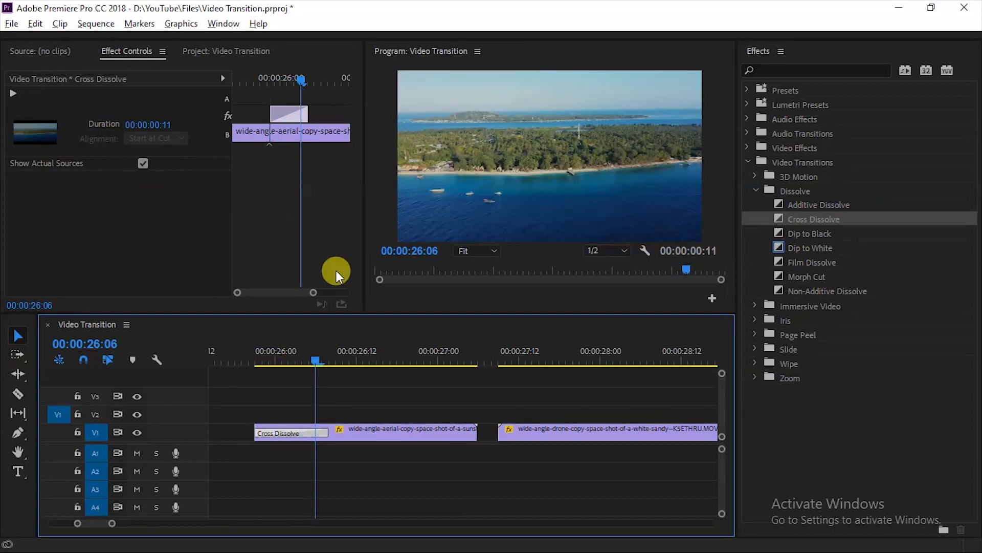
left_click(283, 407)
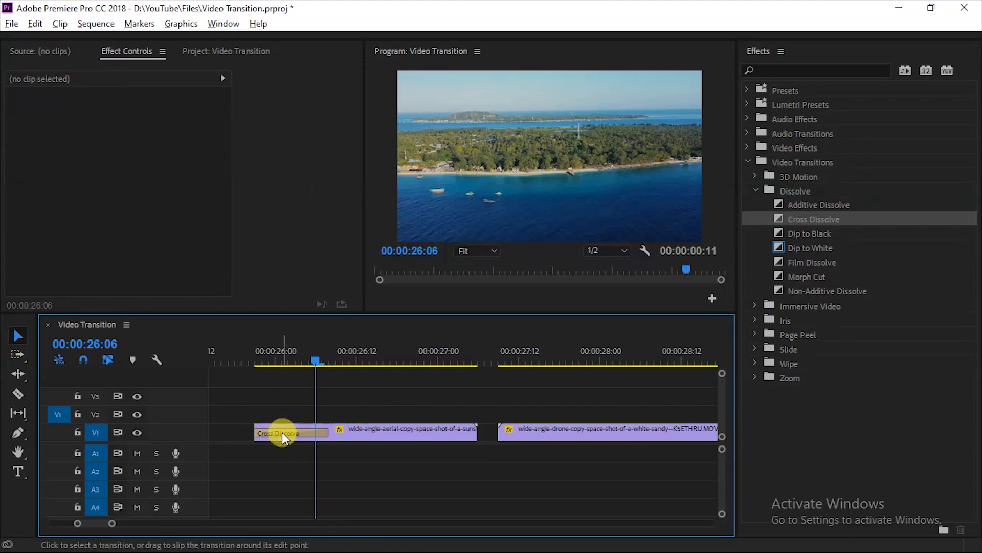
left_click(281, 432)
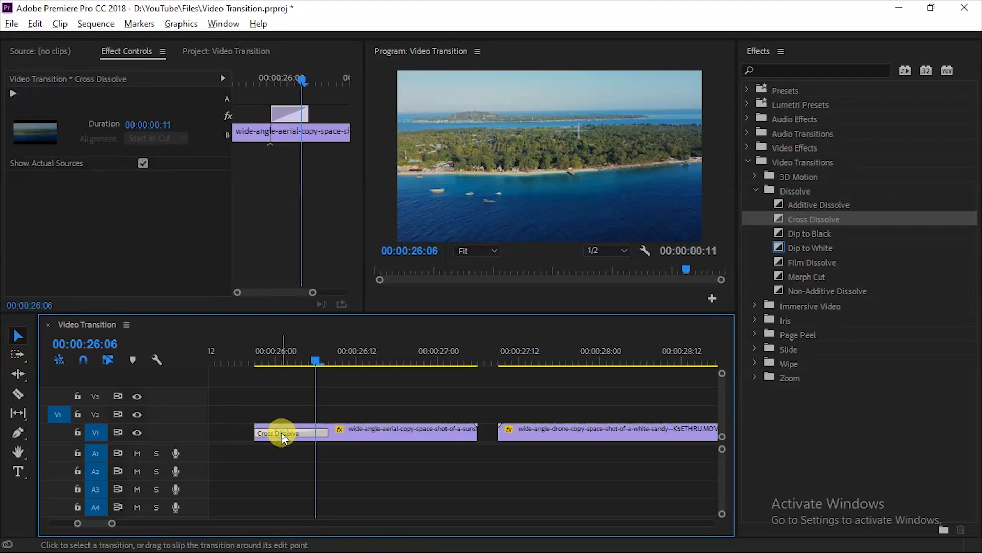
mouse_move(315, 358)
left_mouse_down()
mouse_move(295, 358)
mouse_move(308, 361)
left_mouse_up()
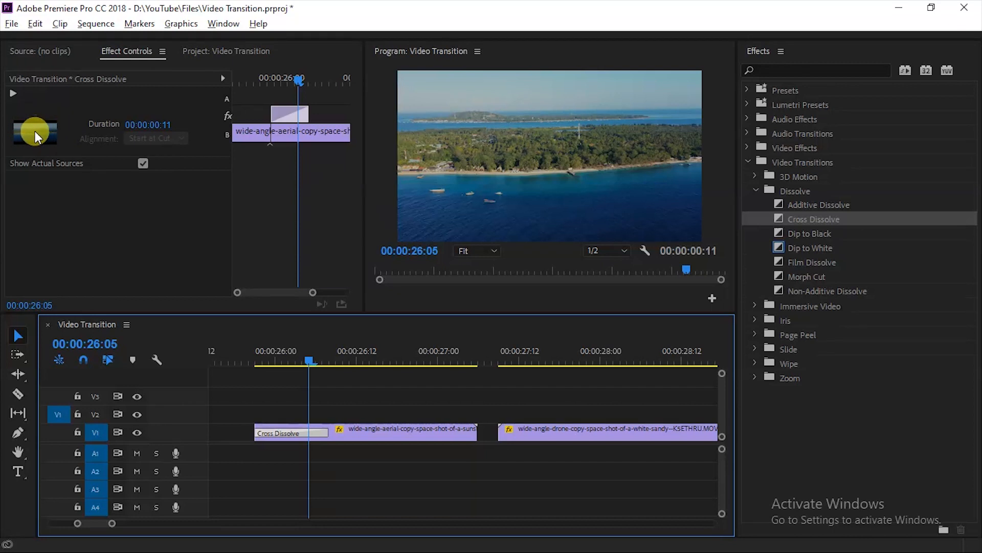
Step: Turn off Show Actual Sources for the Cross Dissolve and scrub through its preview in Effect Controls
left_click(143, 165)
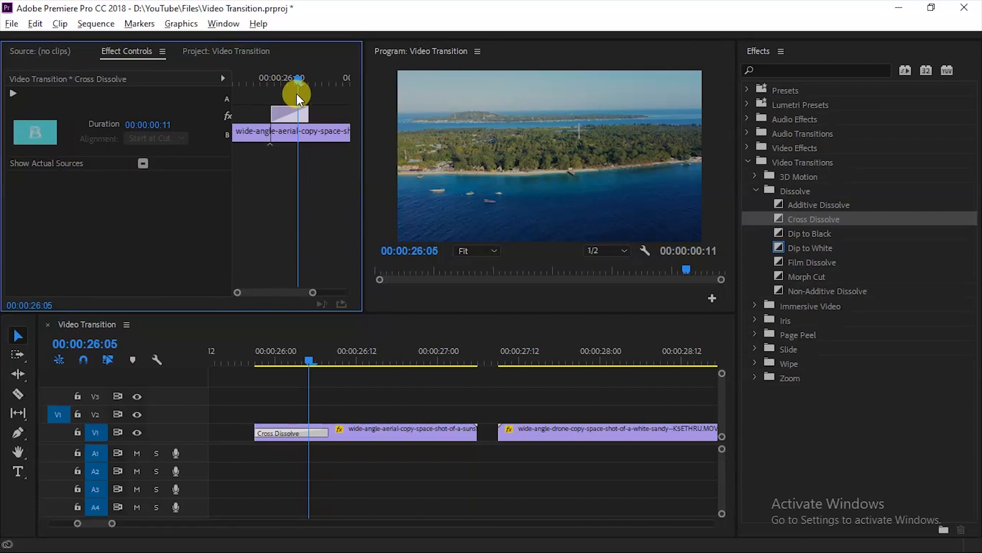
mouse_move(297, 94)
left_mouse_down()
mouse_move(290, 78)
mouse_move(278, 78)
mouse_move(287, 79)
left_mouse_up()
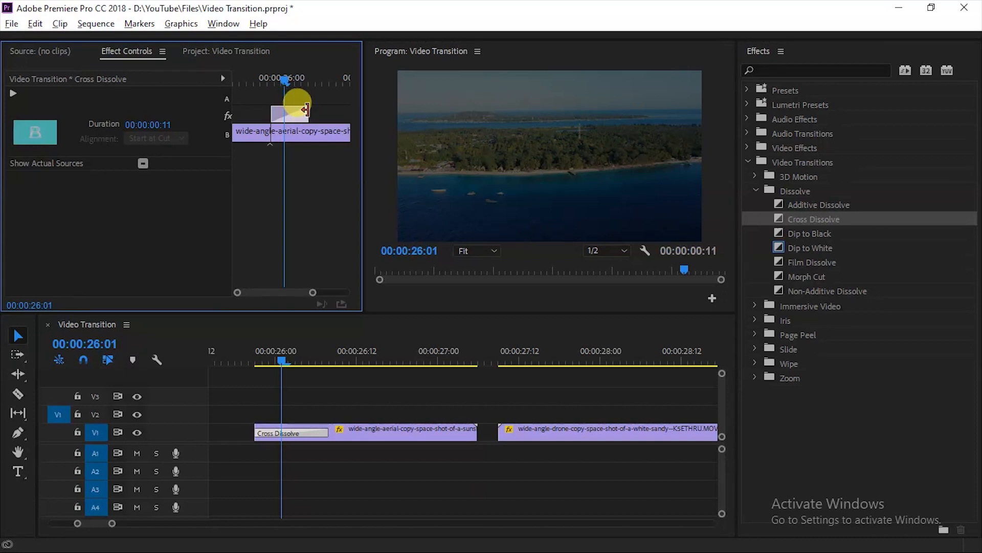
left_click_drag(306, 109, 283, 108)
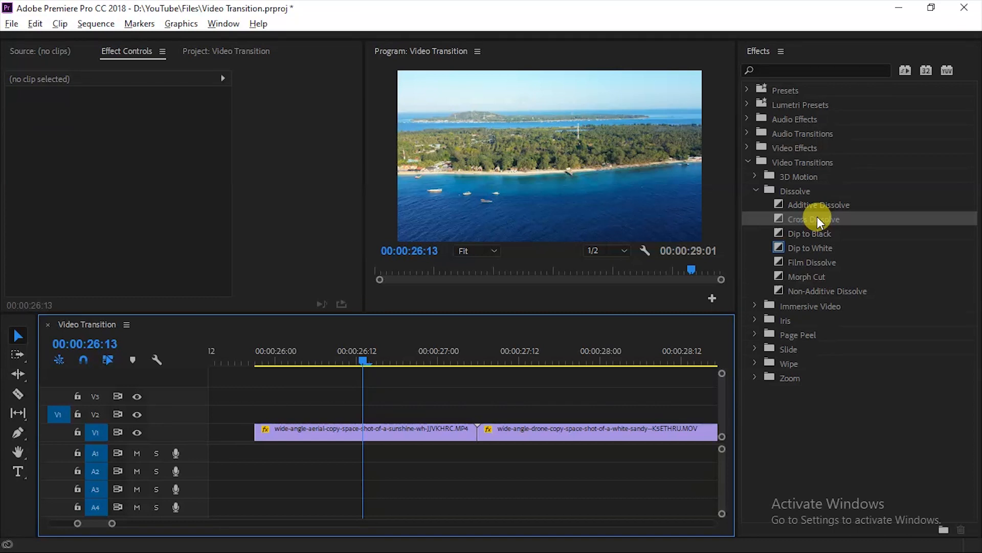
Step: Apply a Cross Dissolve to the cut between the aerial and drone clips and scrub through it
left_click(382, 437)
left_click(383, 407)
left_click_drag(812, 219, 538, 406)
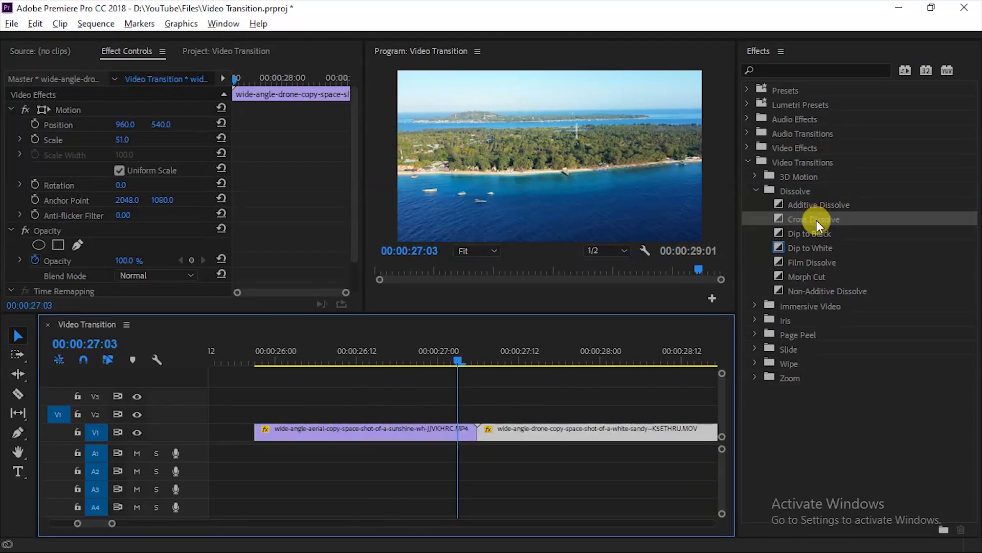
left_click_drag(816, 217, 480, 431)
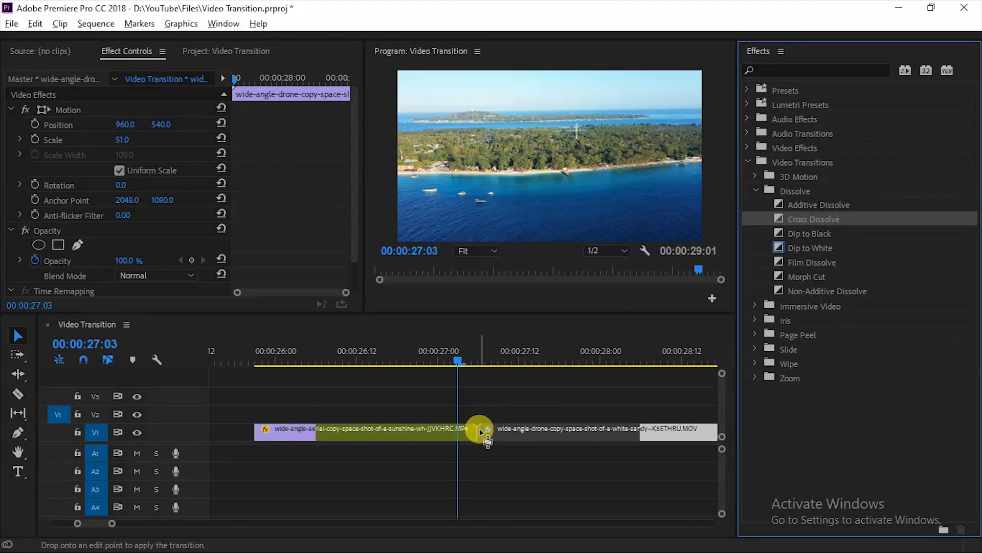
left_click_drag(458, 358, 301, 382)
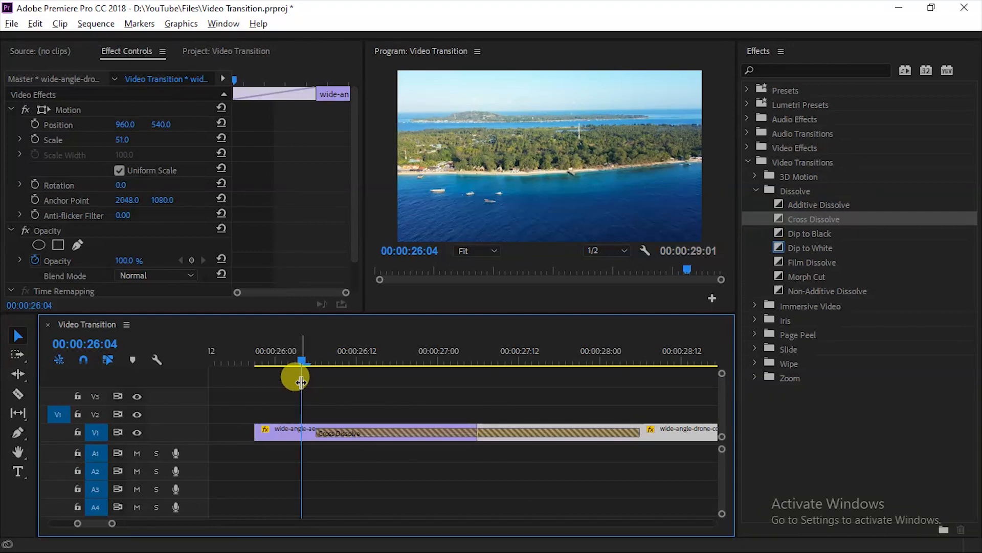
left_click_drag(280, 115, 286, 113)
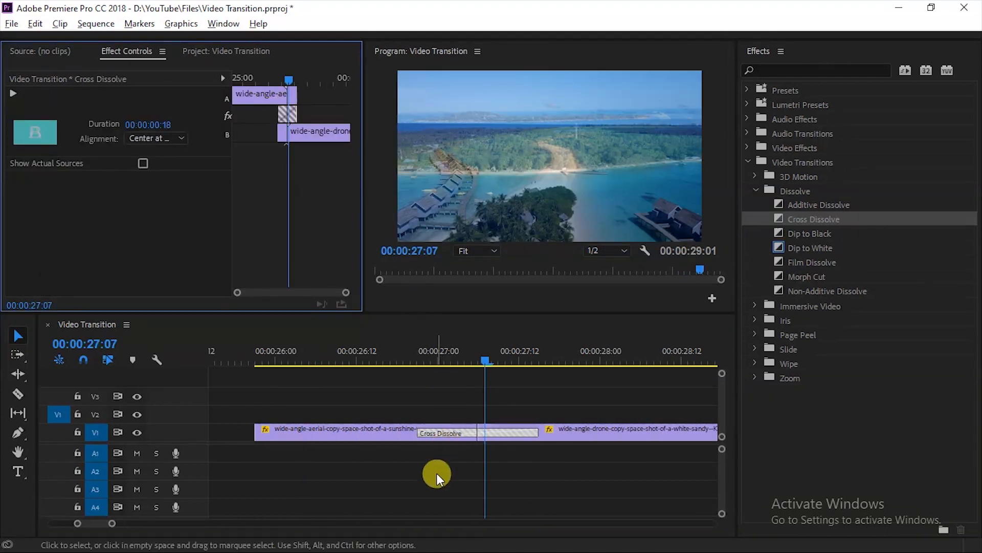
Step: Select the Cross Dissolve and set its alignment to Start at Cut, then scrub the result
left_click(437, 472)
left_click(449, 432)
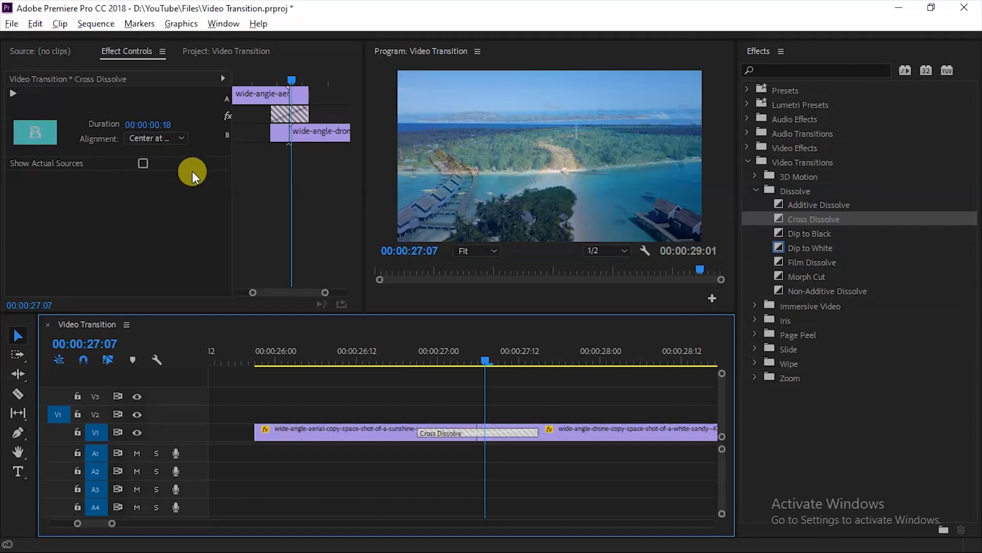
left_click(161, 139)
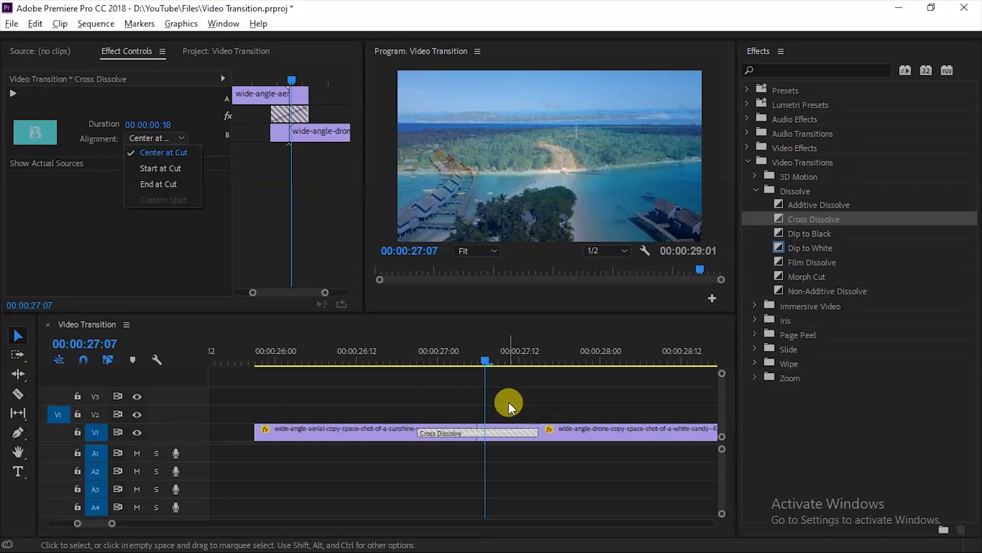
left_click(170, 168)
mouse_move(482, 357)
left_mouse_down()
mouse_move(539, 363)
mouse_move(477, 364)
left_mouse_up()
Step: Change the Cross Dissolve alignment to End at Cut and scrub back through the transition
left_click(157, 134)
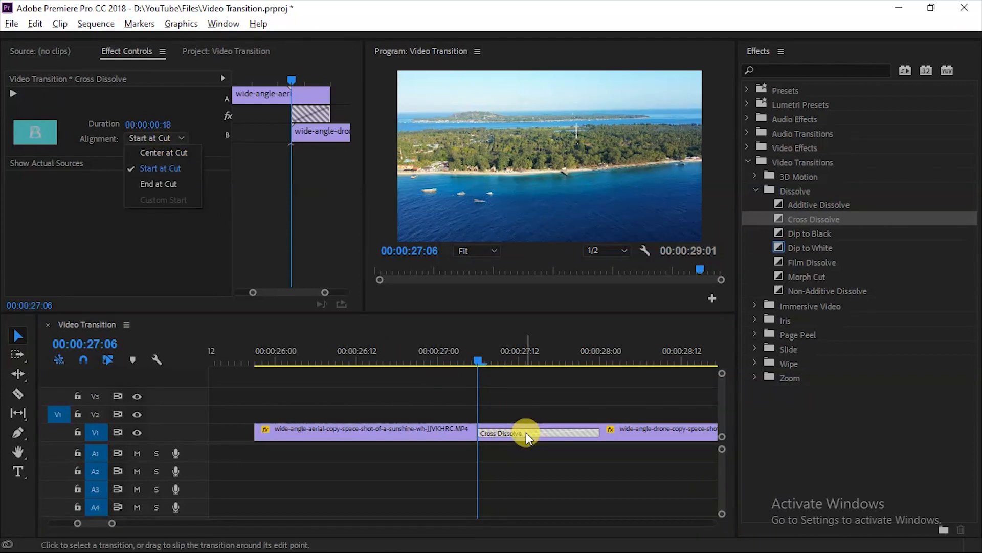
left_click(526, 432)
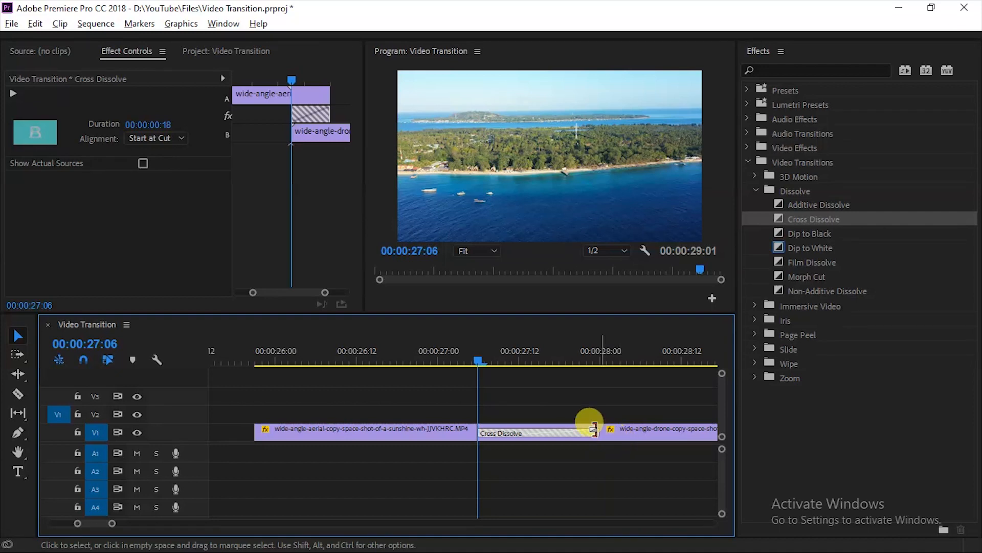
left_click(132, 139)
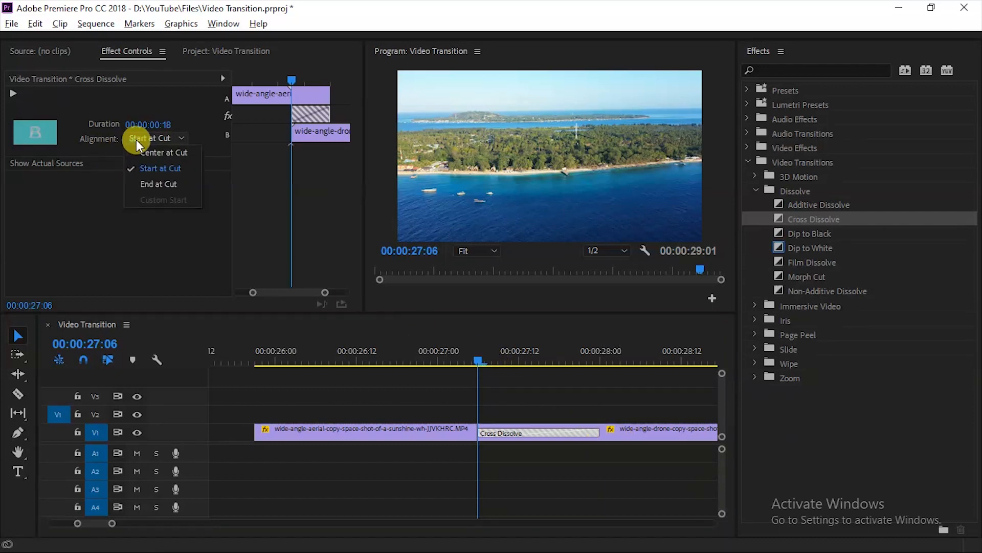
left_click(148, 186)
left_click_drag(464, 353, 345, 359)
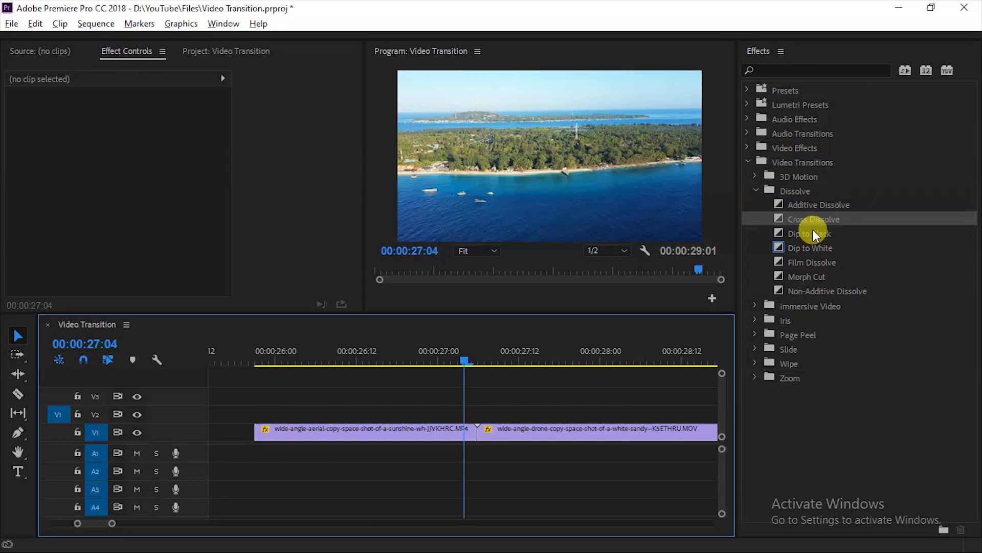
Step: Set Cross Dissolve as the default transition
right_click(814, 220)
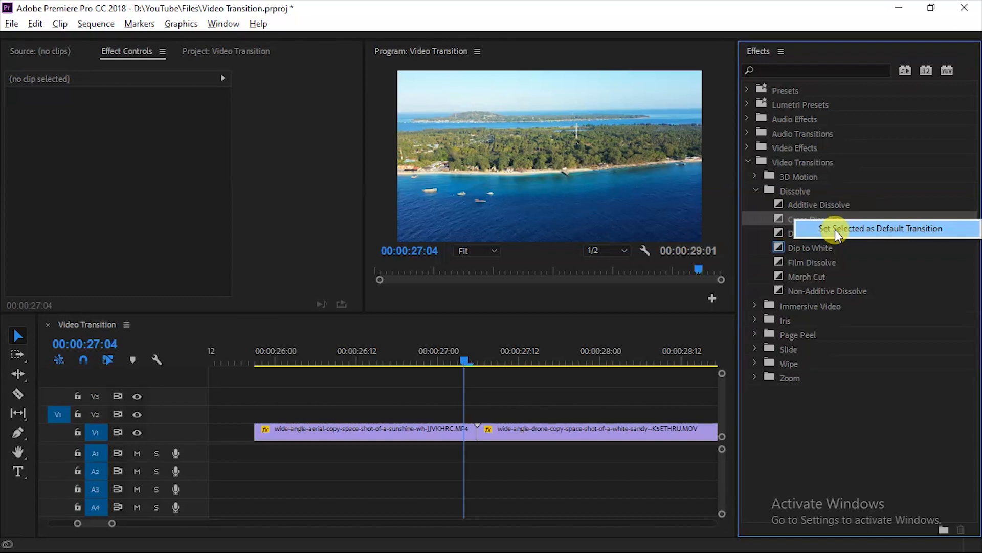
left_click(835, 229)
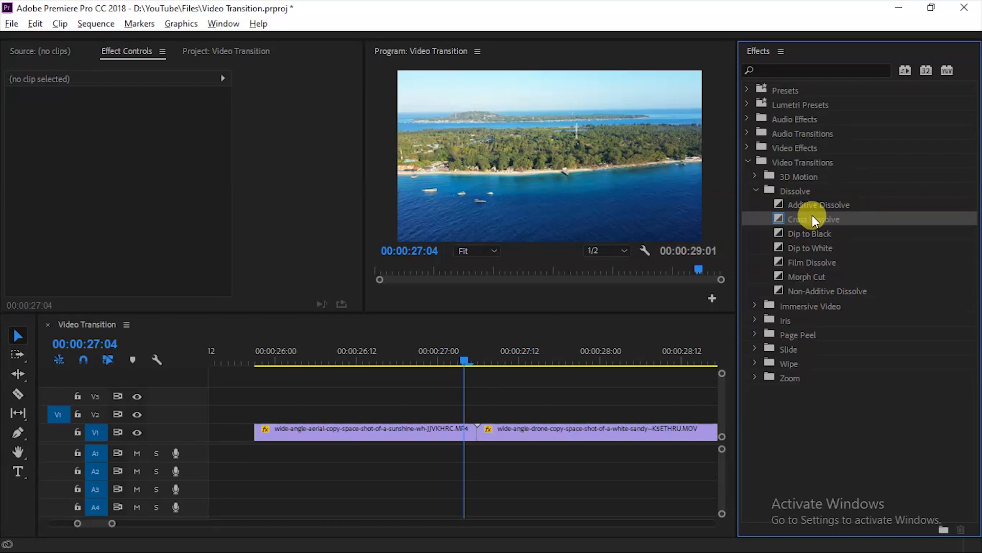
right_click(813, 217)
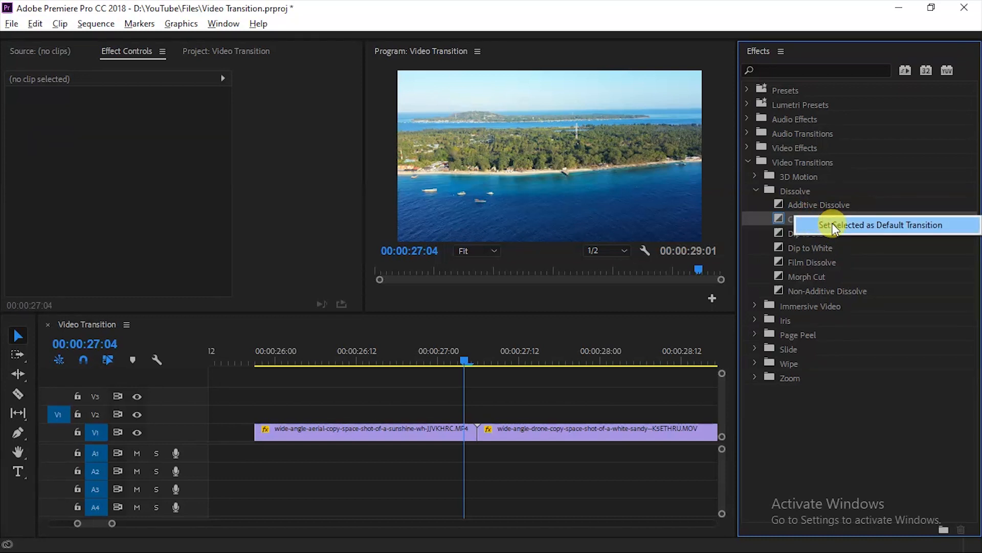
left_click(833, 225)
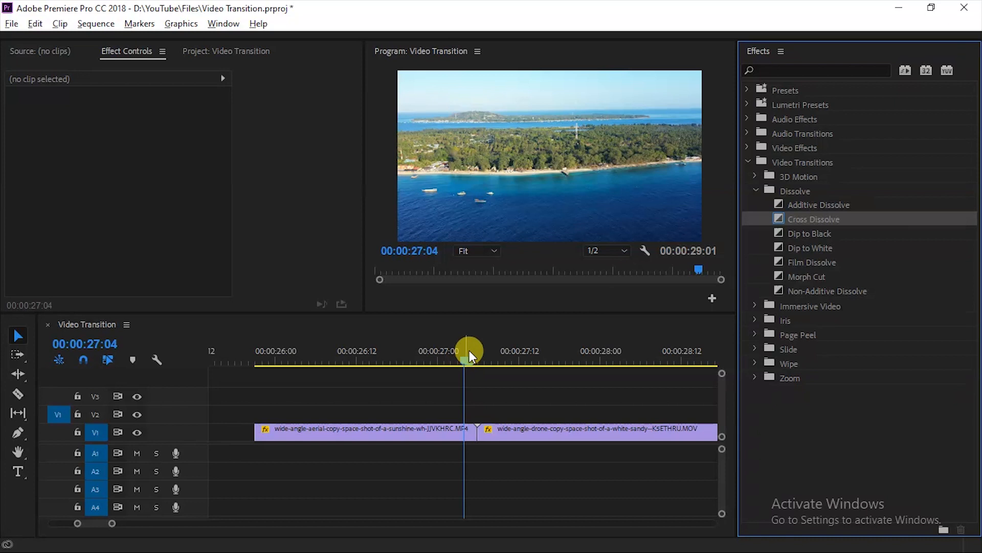
Step: Apply the default transition to the cut between the aerial and drone clips
left_click_drag(462, 355, 406, 363)
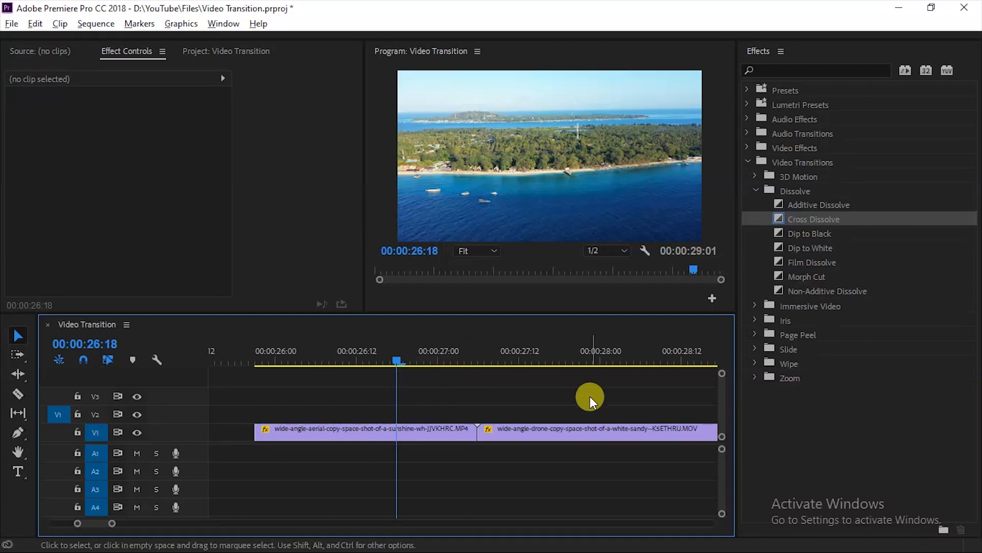
right_click(475, 432)
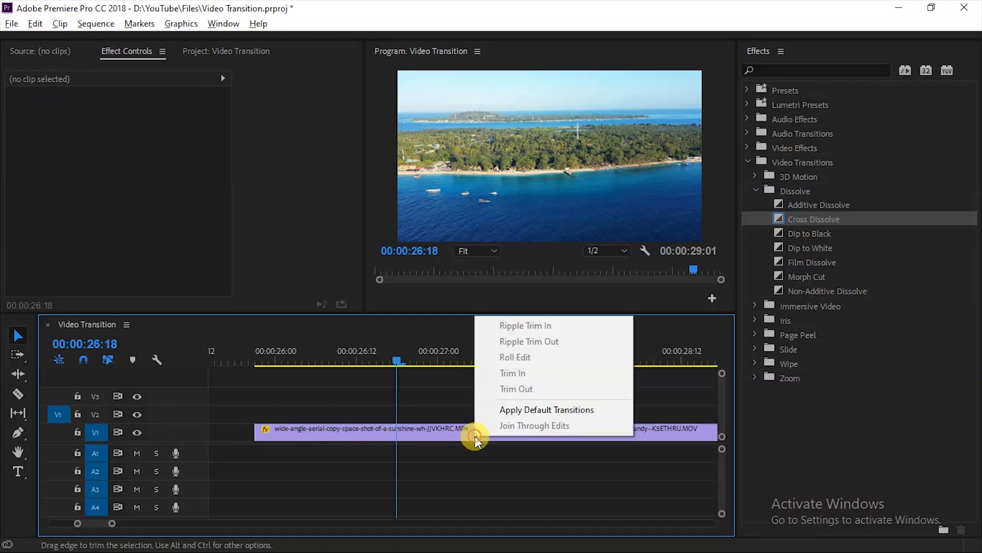
left_click(542, 411)
mouse_move(388, 363)
left_mouse_down()
mouse_move(321, 365)
mouse_move(643, 362)
mouse_move(307, 376)
mouse_move(557, 372)
mouse_move(397, 353)
left_mouse_up()
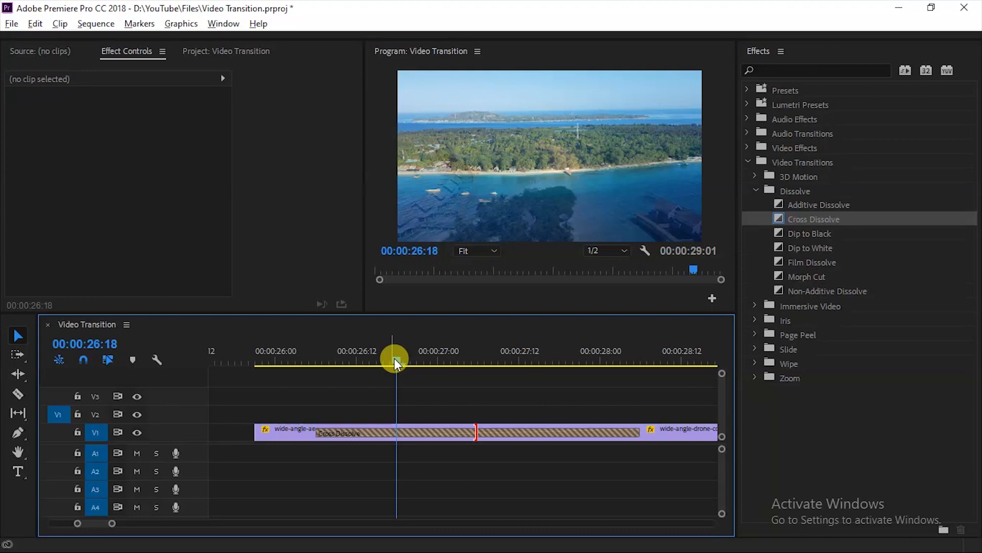
Step: Set the video transition default duration to 1 second in the Timeline preferences
left_click(36, 24)
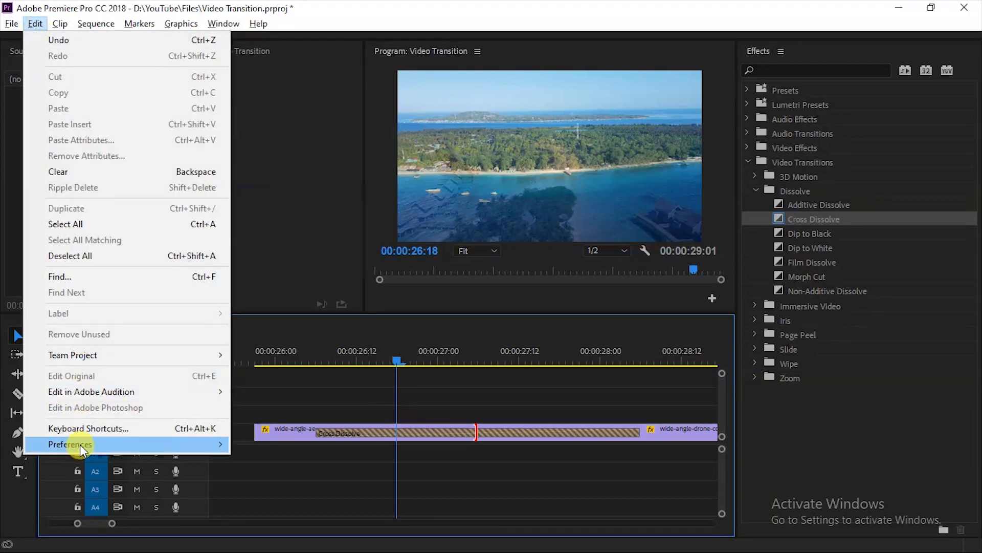
mouse_move(80, 443)
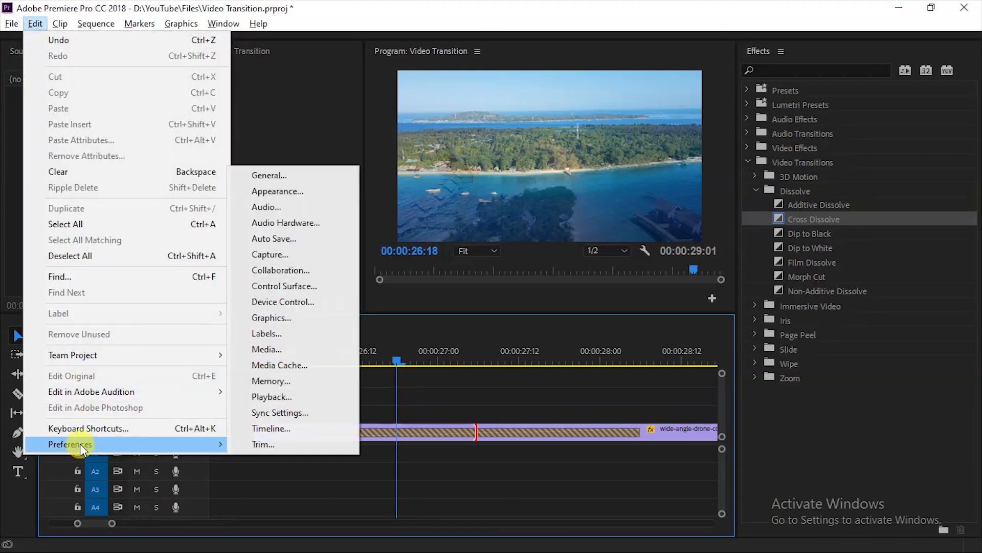
left_click(291, 430)
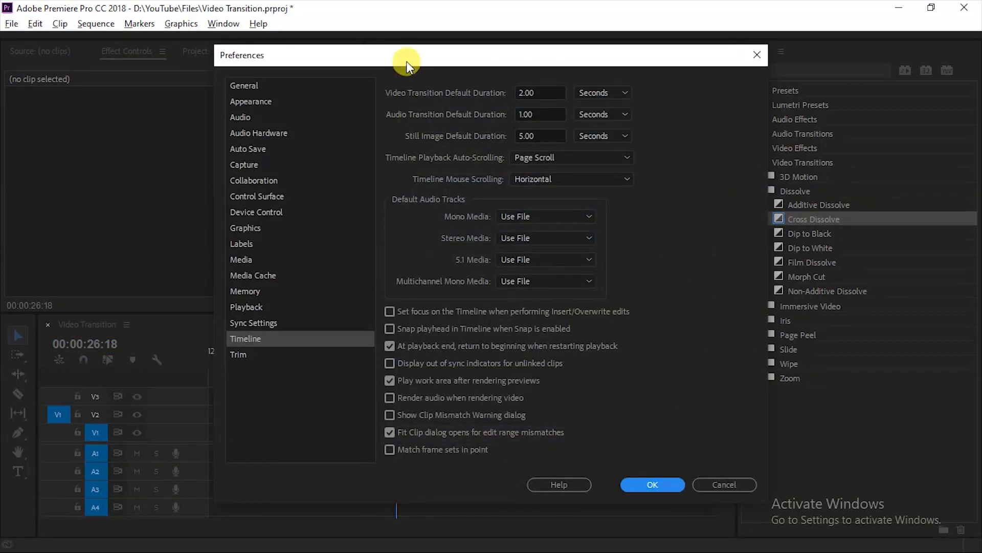
left_click_drag(406, 60, 209, 51)
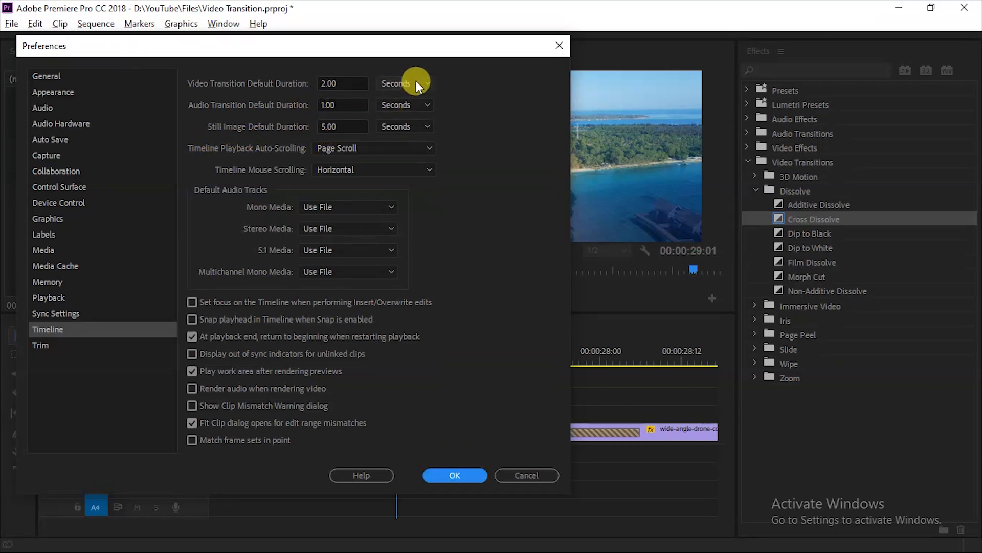
left_click(416, 83)
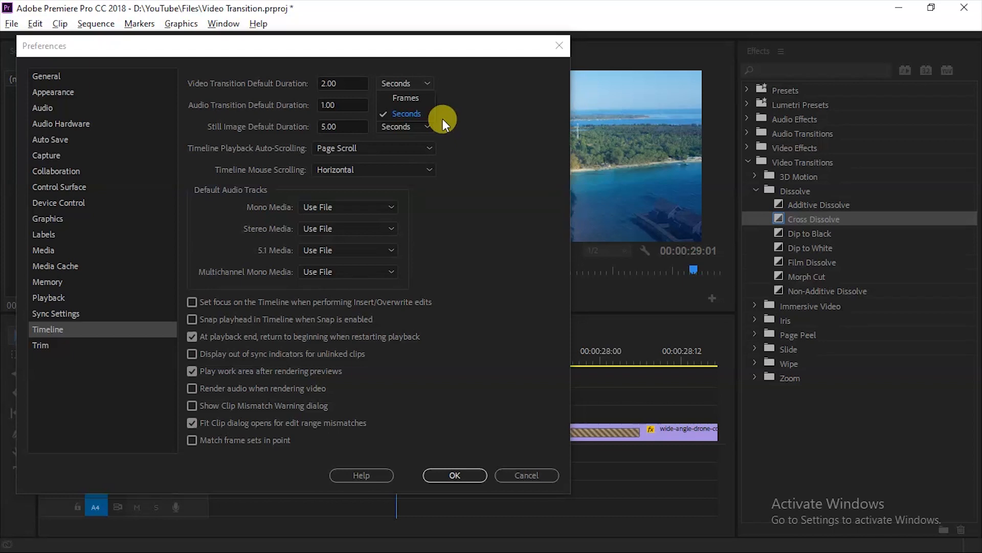
left_click(417, 115)
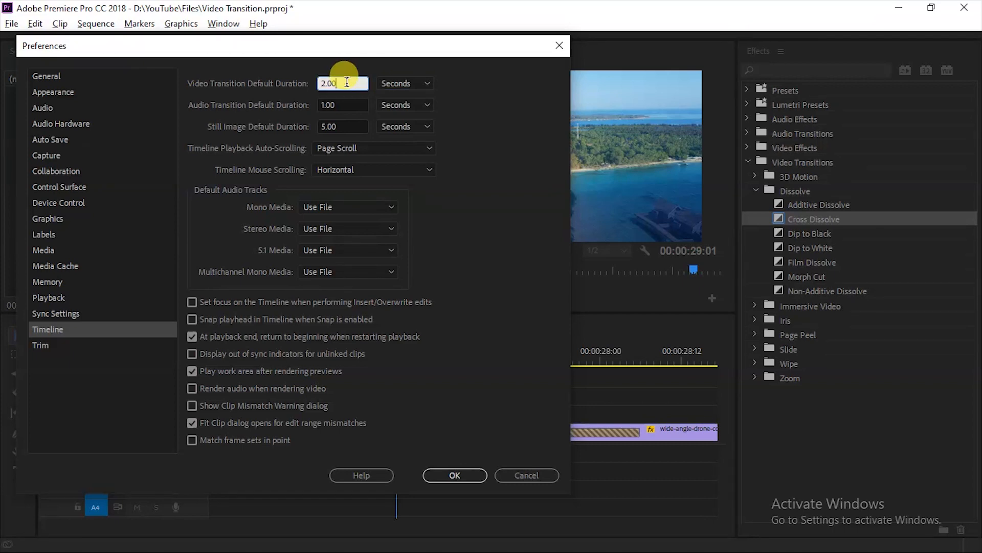
left_click_drag(348, 83, 303, 86)
type("1")
left_click(448, 476)
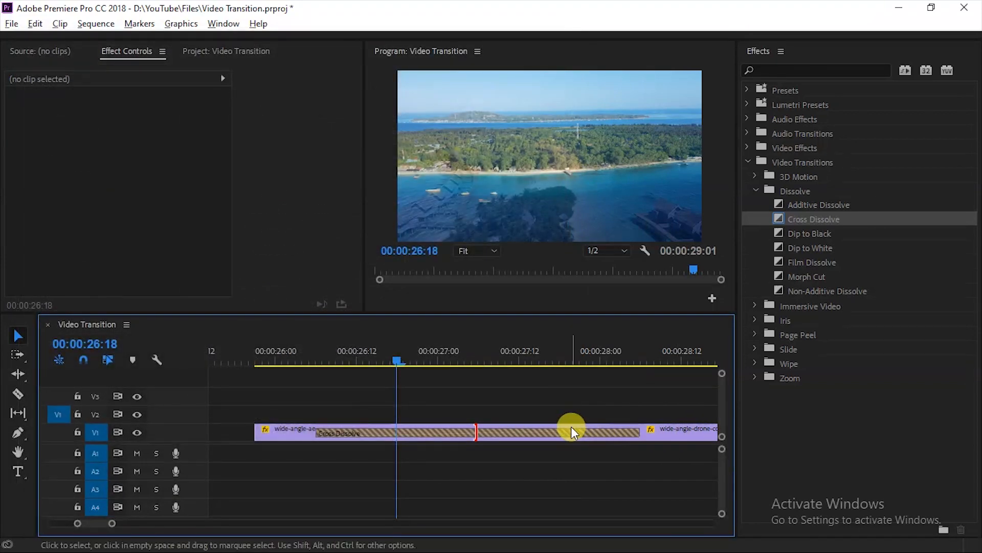
Step: Apply Cross Dissolve to the cut again, select it, and scrub through the 1-second transition
left_click_drag(821, 218, 479, 434)
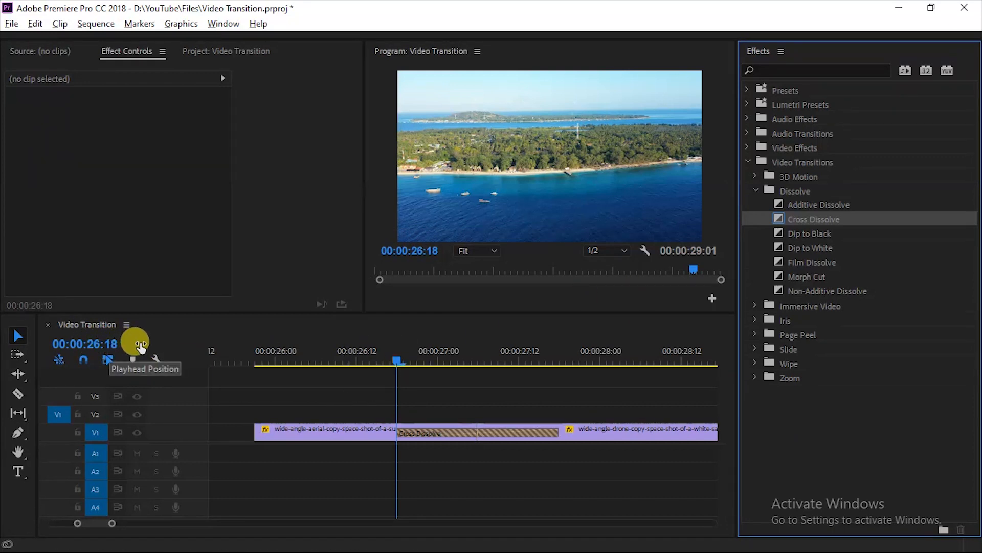
left_click(417, 433)
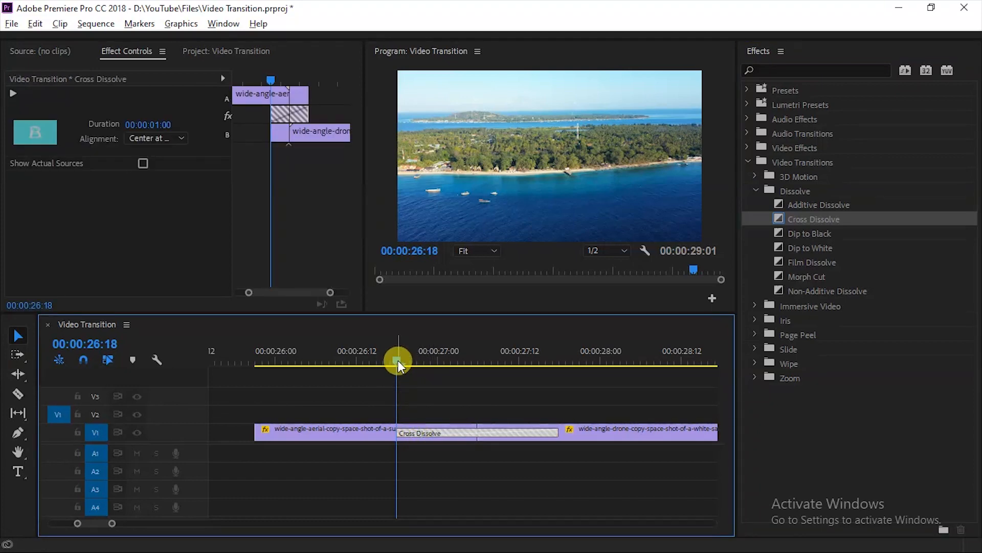
left_click_drag(398, 357, 561, 363)
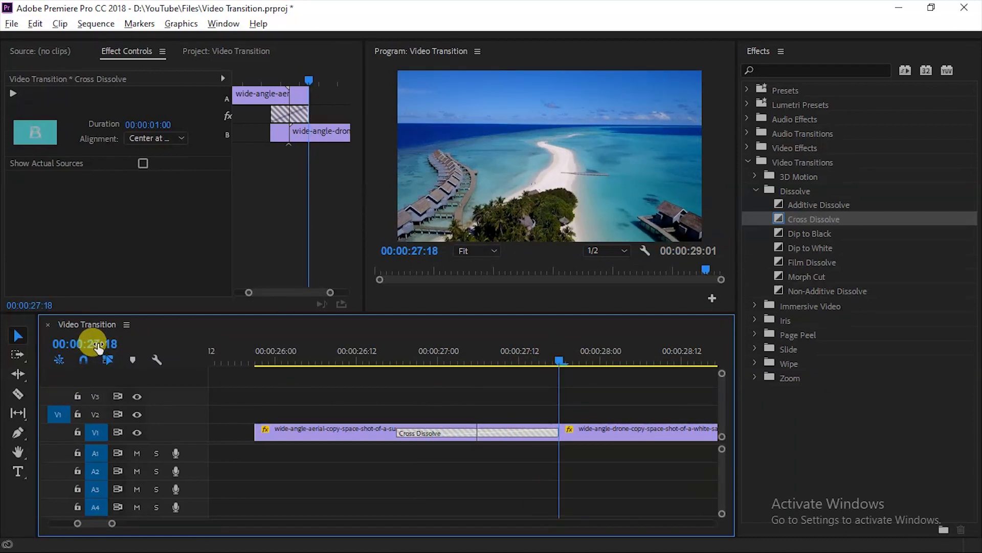
left_click_drag(527, 351, 469, 354)
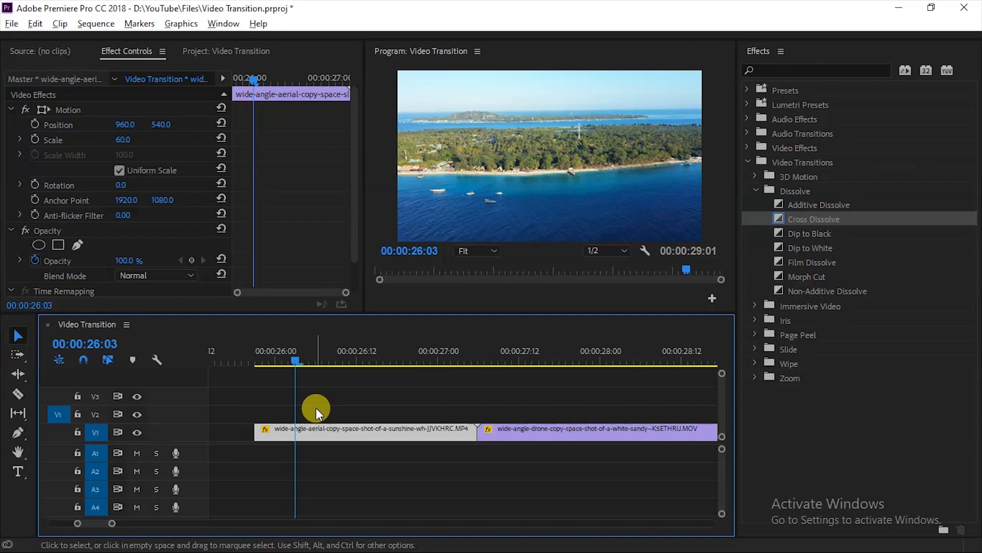
Step: Add a Dip to White transition at the start of the aerial clip and shorten it to about 9 frames
left_click(315, 407)
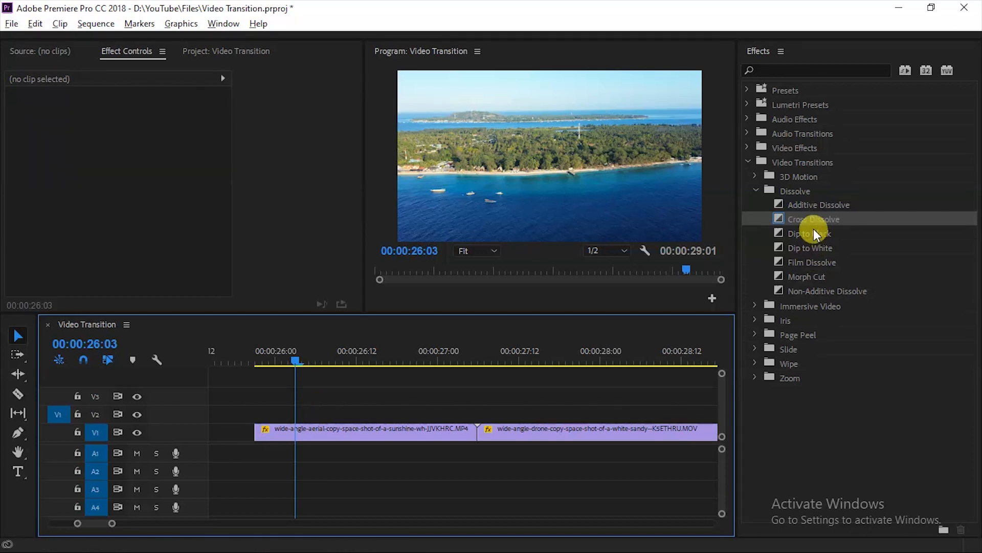
left_click_drag(818, 247, 336, 430)
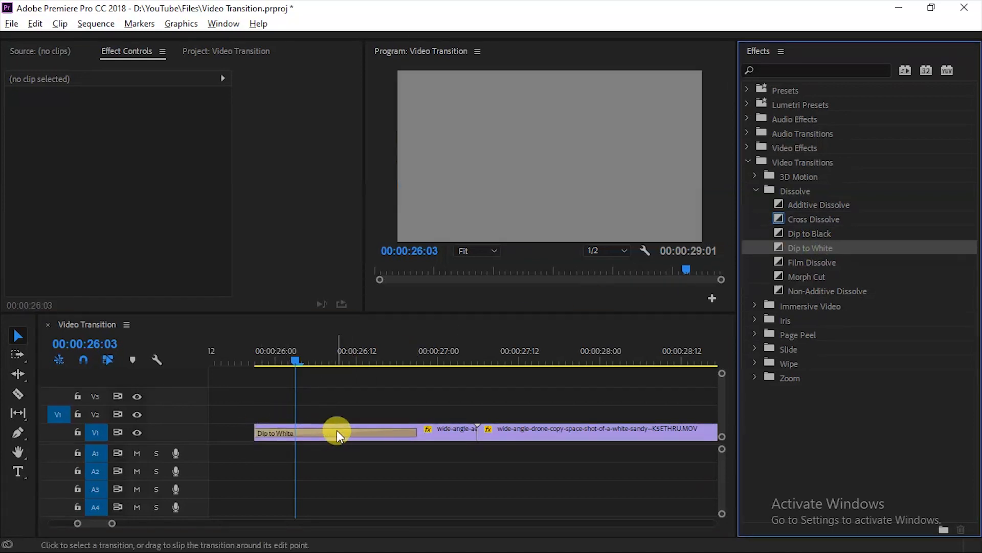
left_click(337, 432)
left_click_drag(415, 432, 315, 437)
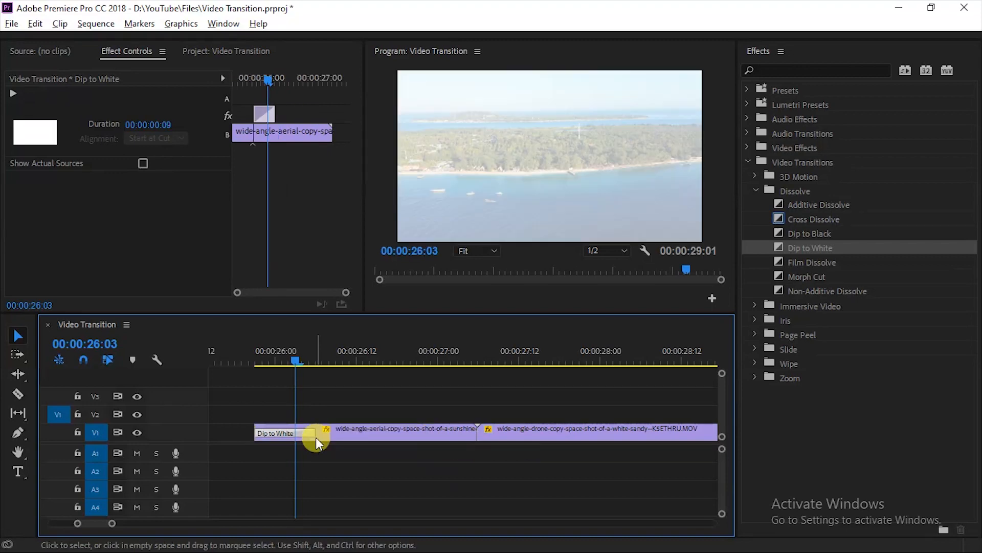
mouse_move(289, 361)
left_mouse_down()
mouse_move(254, 360)
mouse_move(382, 353)
mouse_move(295, 367)
left_mouse_up()
Step: Copy the Dip to White transition and paste it onto the cut between the aerial and drone clips
key("ctrl+c")
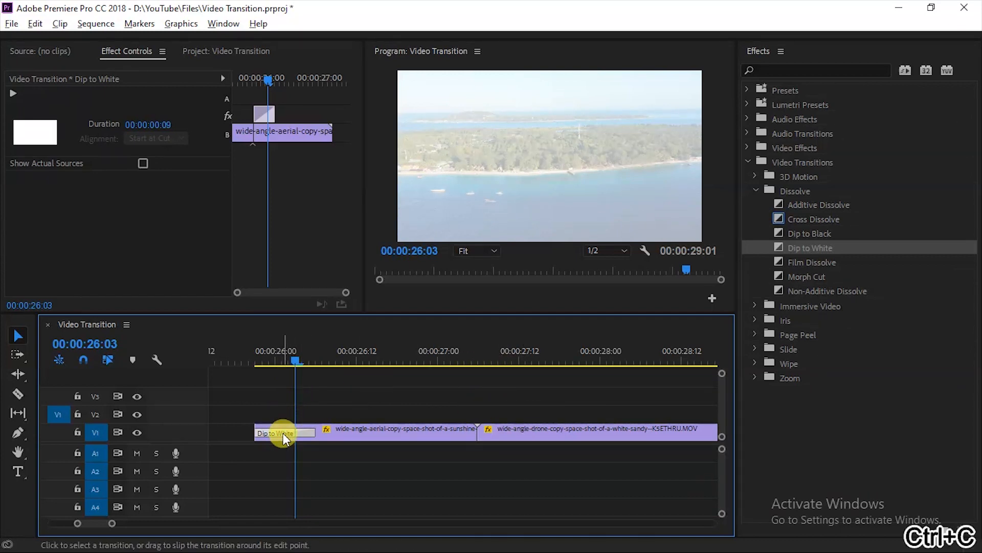
left_click(342, 357)
left_click_drag(342, 357, 486, 369)
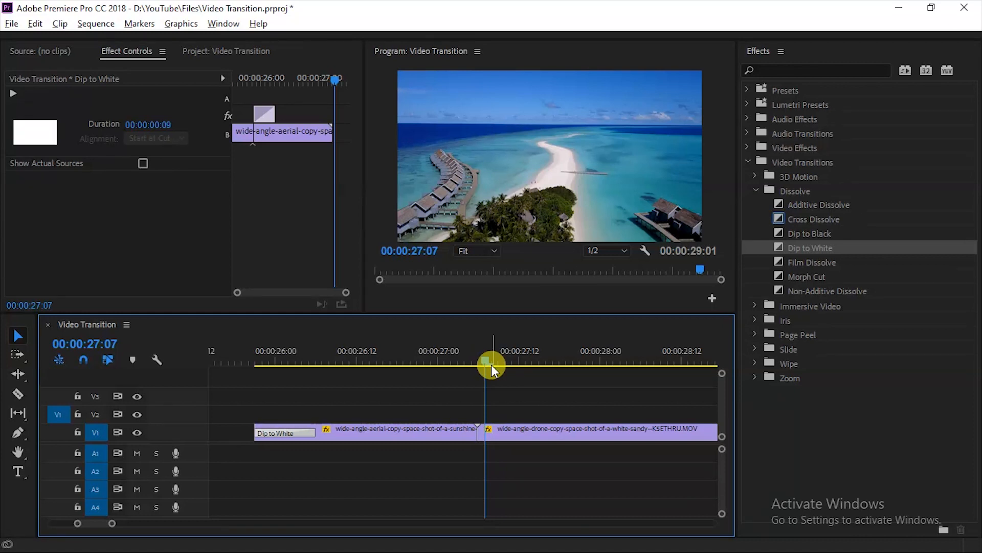
left_click(504, 431)
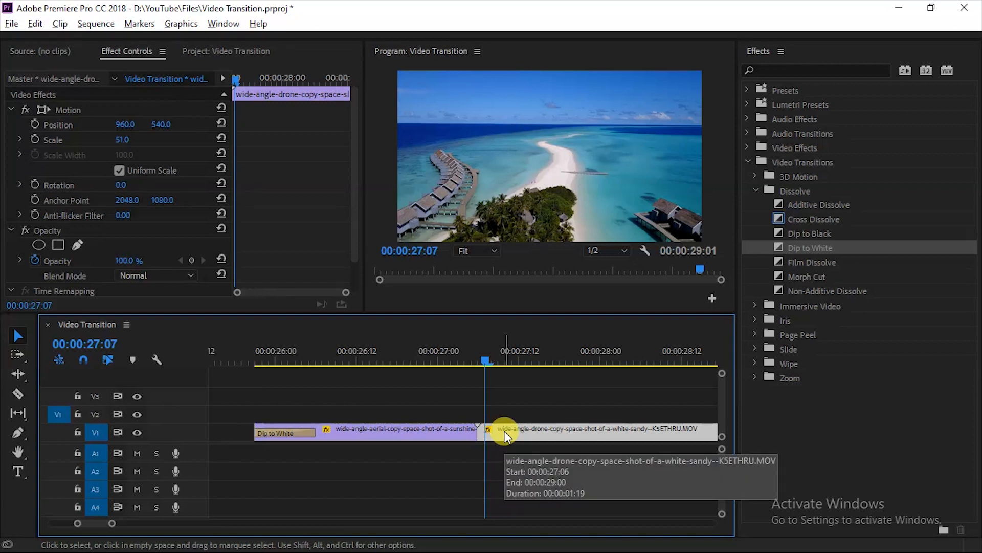
key("ctrl+v")
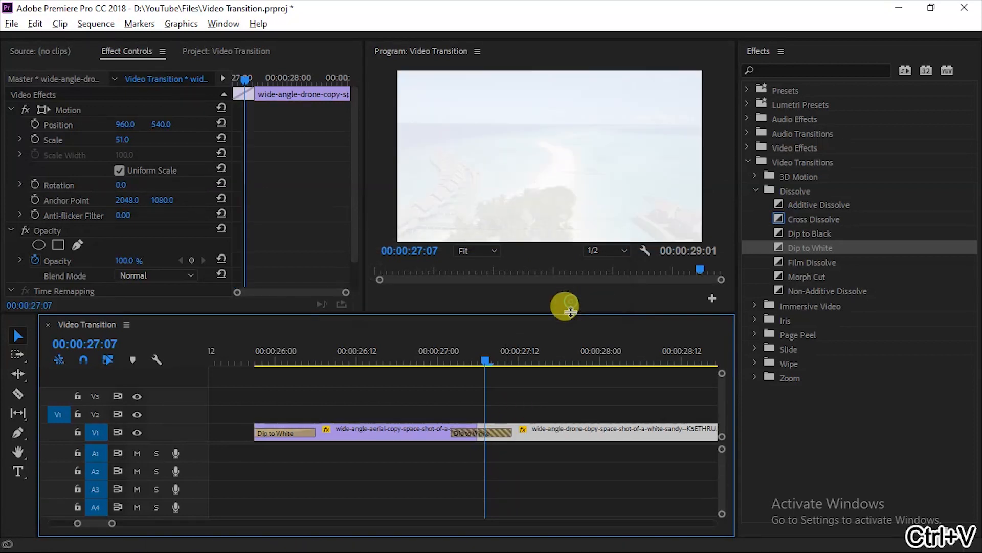
left_click_drag(484, 360, 450, 358)
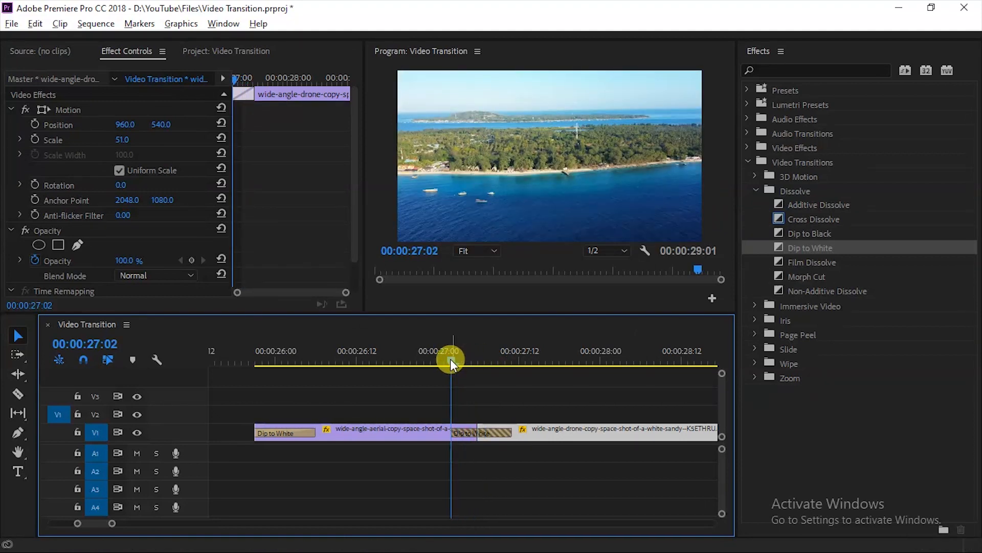
Step: Play through the cut, then delete the Dip to White transition between the aerial and drone clips
key("space")
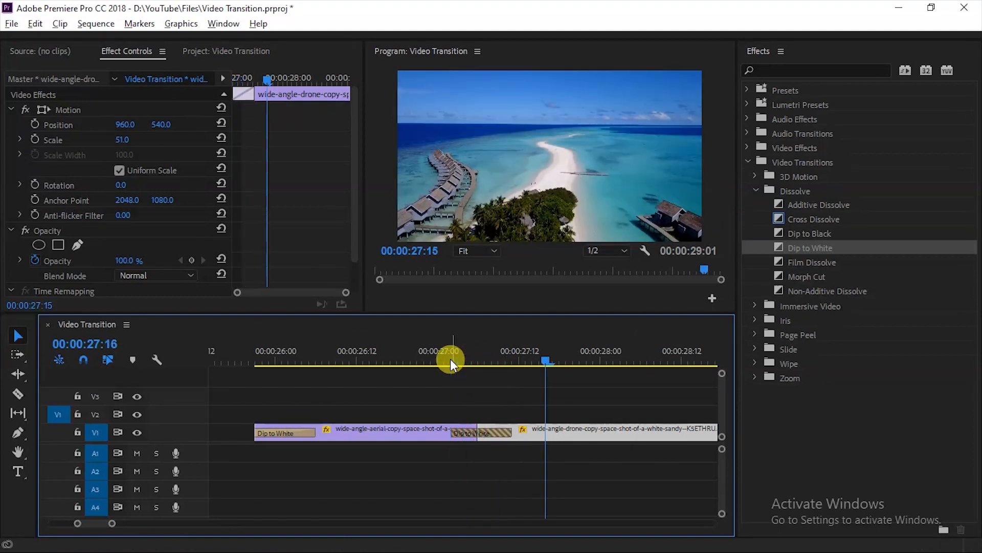
left_click_drag(448, 358, 512, 373)
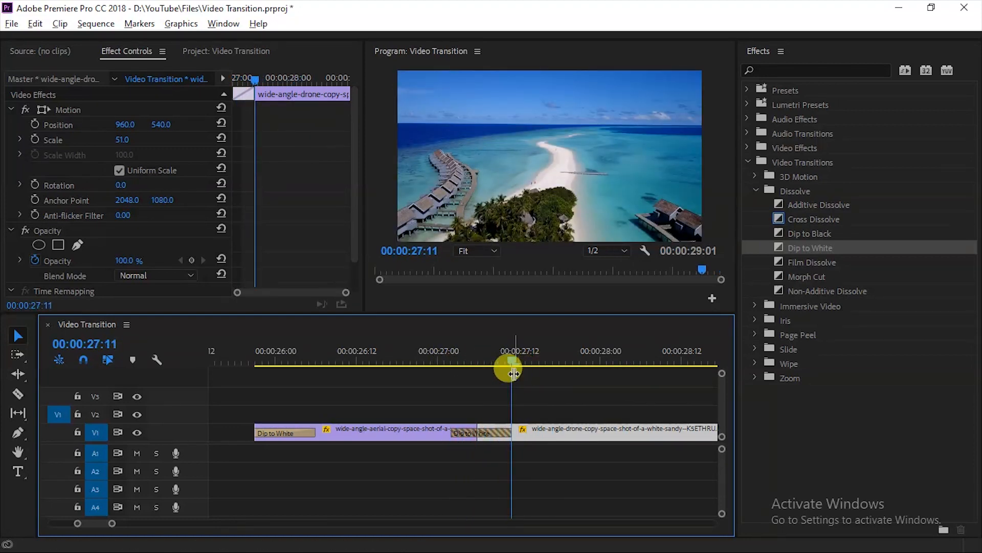
left_click(493, 430)
key("Delete")
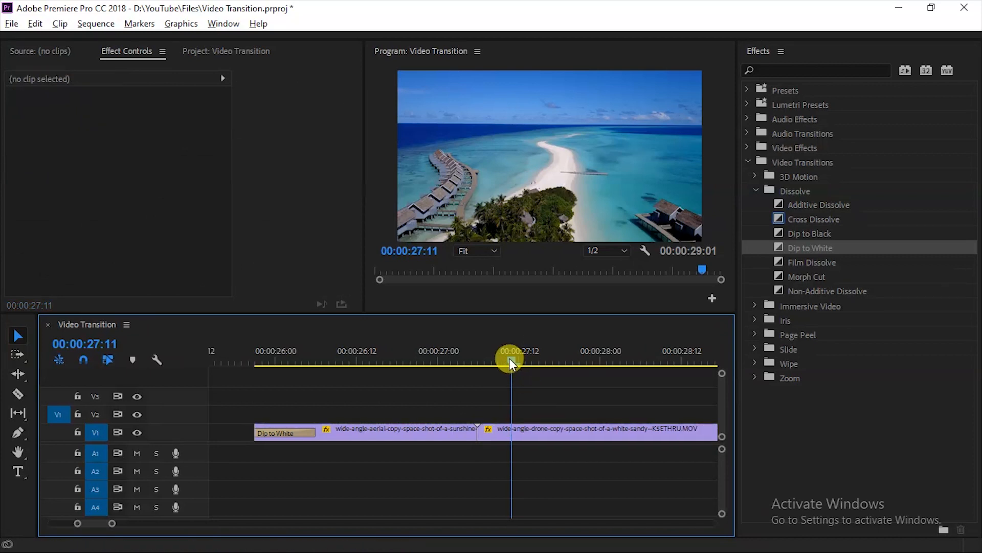
Step: Replace the Dip to White at the start of the aerial clip with a Band Slide transition from the Slide folder
left_click_drag(509, 357, 441, 395)
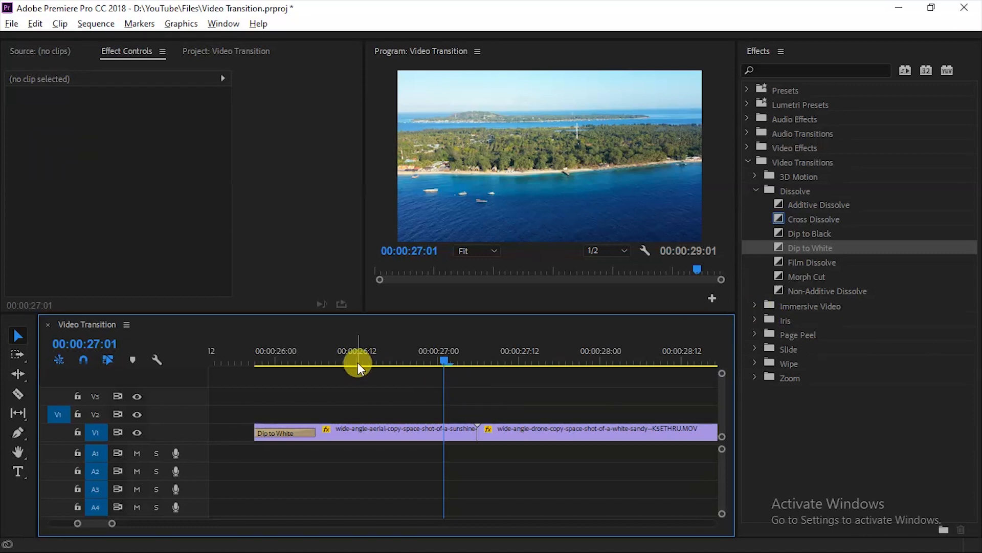
left_click(755, 346)
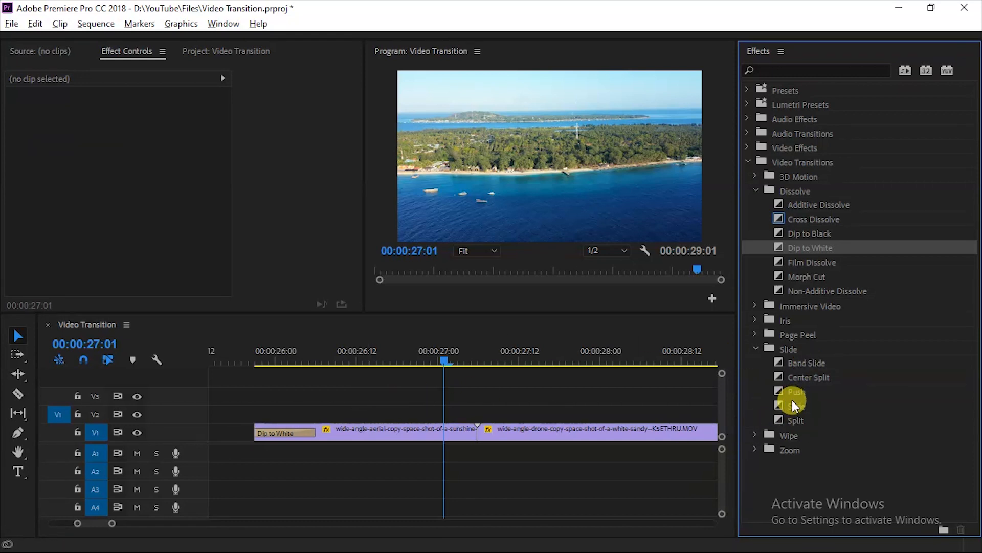
left_click_drag(812, 363, 273, 435)
Step: Select the Band Slide transition and preview it by playing and scrubbing through the start of the aerial clip
left_click(289, 363)
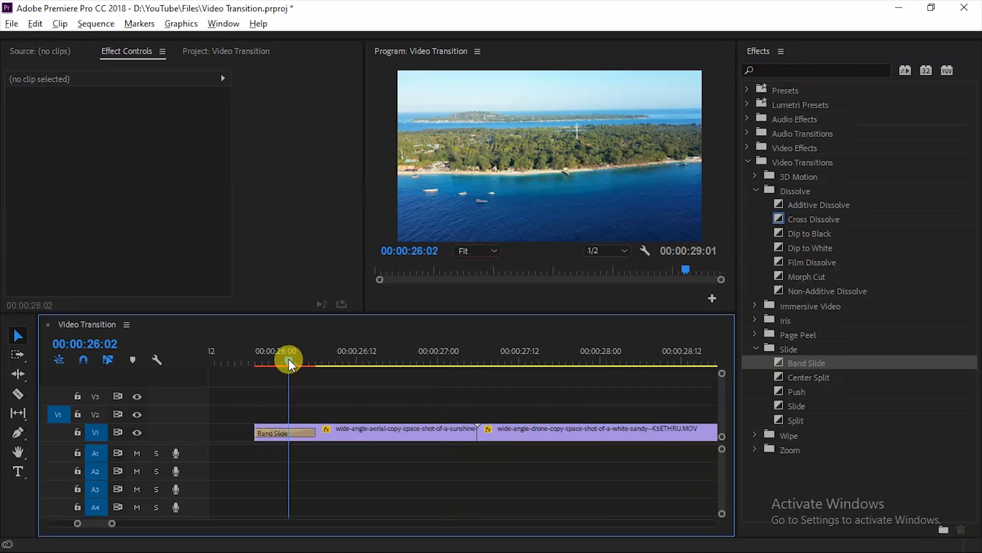
left_click_drag(289, 363, 256, 363)
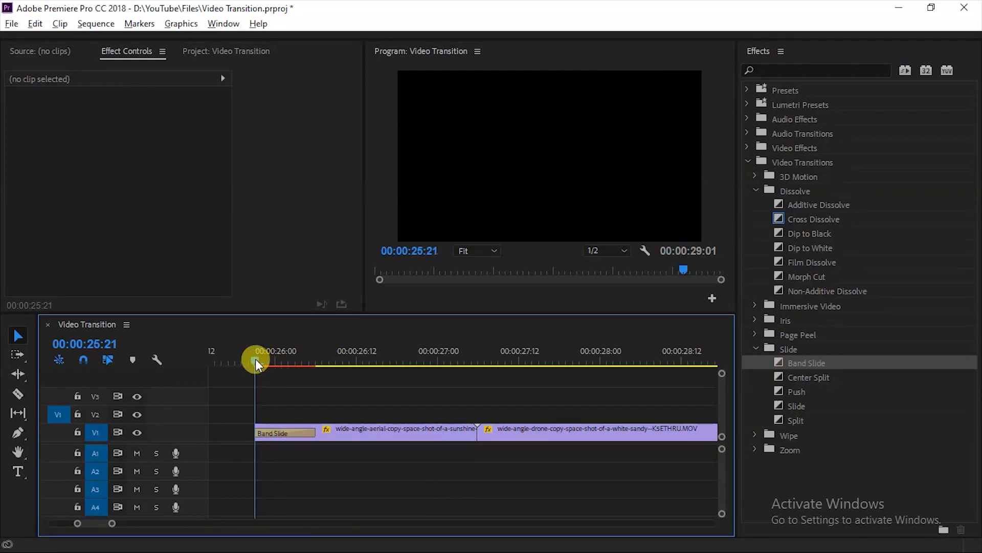
left_click(275, 432)
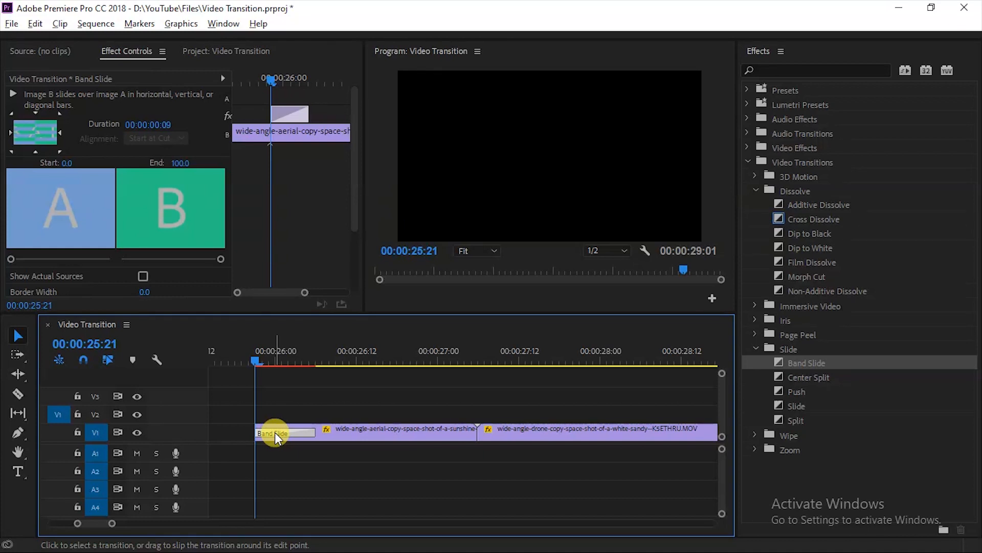
key("space")
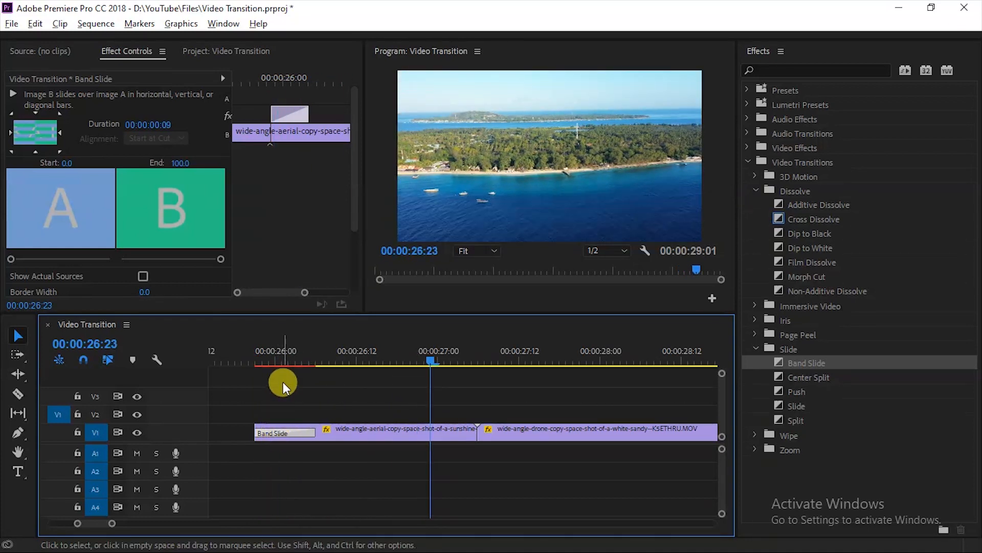
mouse_move(282, 362)
left_mouse_down()
mouse_move(268, 362)
mouse_move(339, 362)
mouse_move(285, 367)
left_mouse_up()
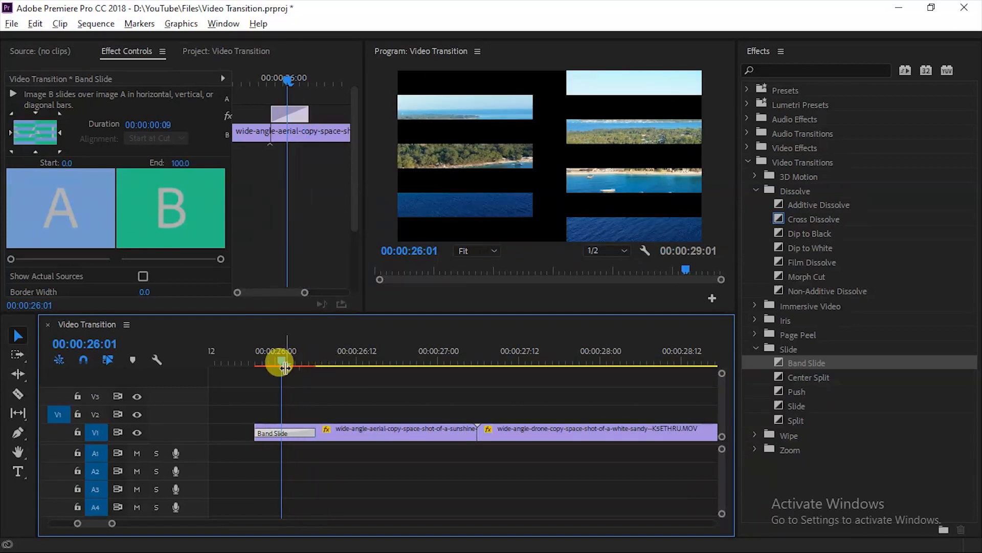
Step: Open the Band Slide's settings and move its Start position slider about a fifth of the way forward
left_click_drag(357, 143, 353, 189)
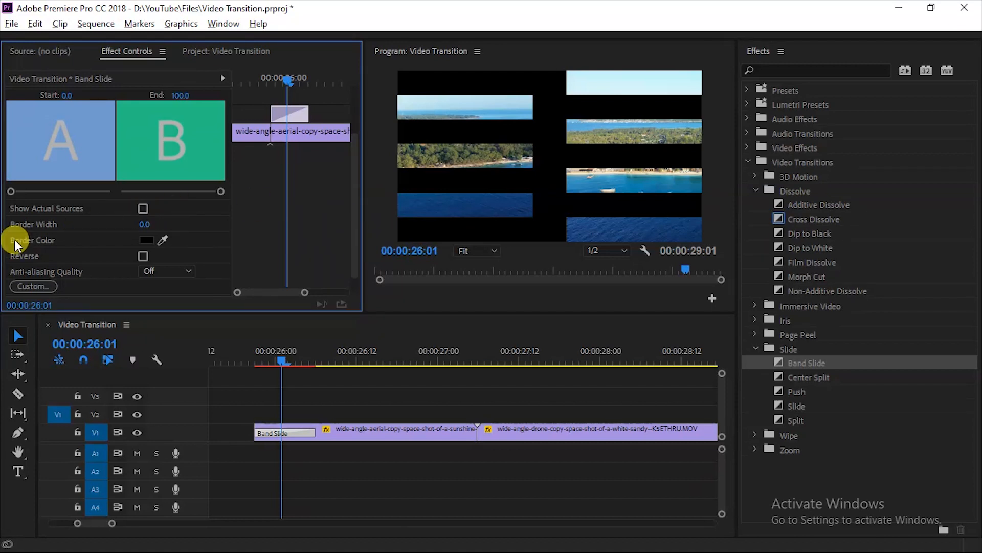
left_click(290, 456)
left_click(289, 430)
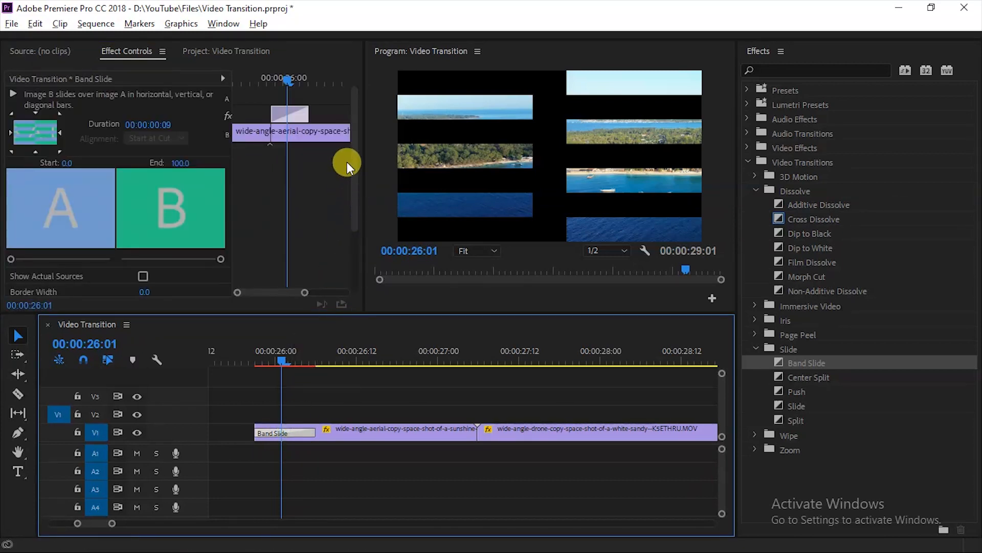
left_click_drag(352, 153, 355, 207)
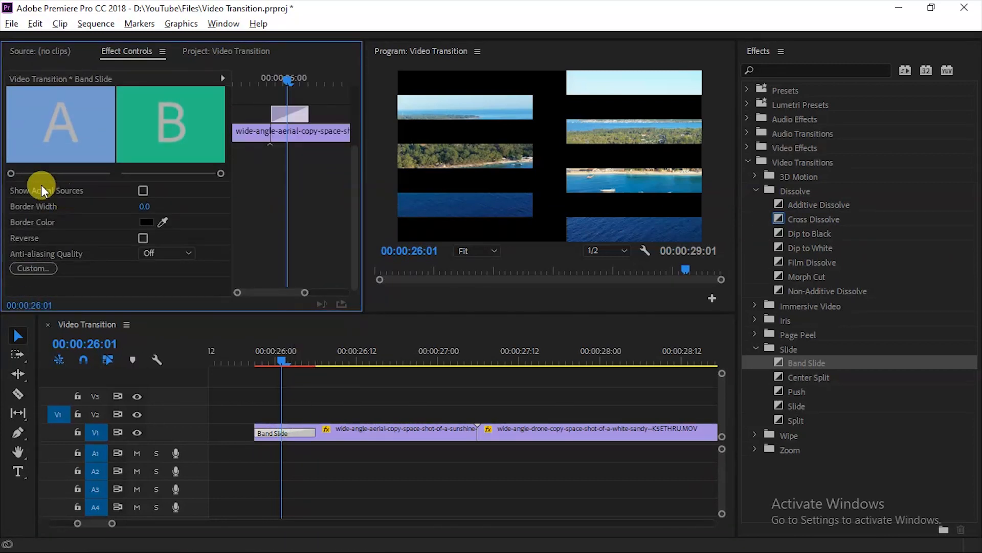
left_click_drag(11, 174, 54, 174)
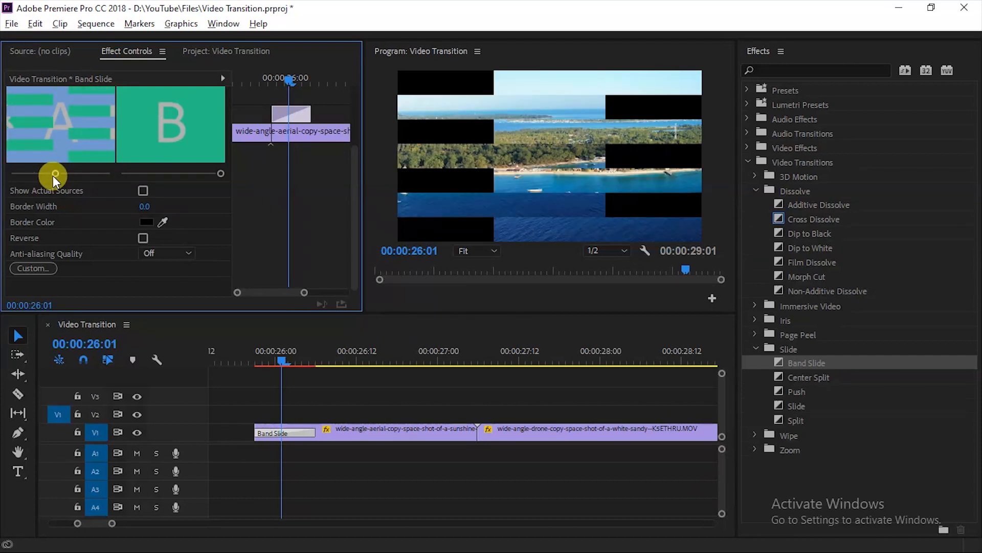
Step: Turn on Show Actual Sources for the Band Slide and set its Border Width to 3.6
left_click(143, 190)
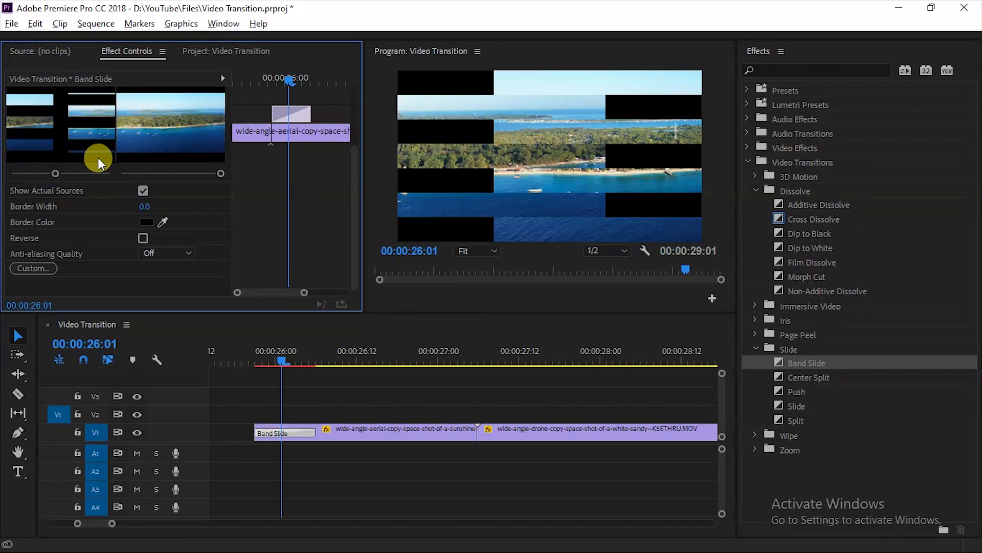
left_click_drag(140, 205, 148, 203)
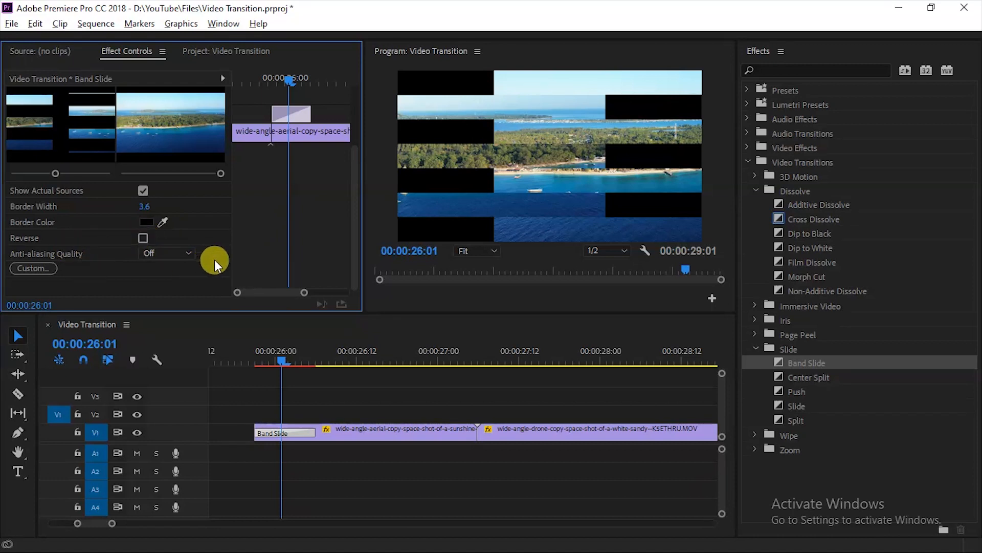
left_click_drag(317, 368, 440, 357)
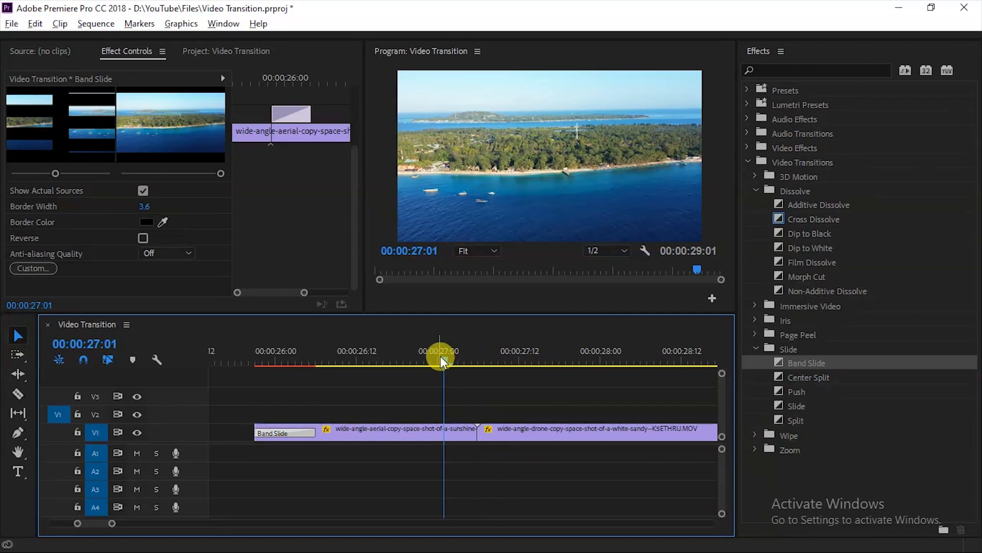